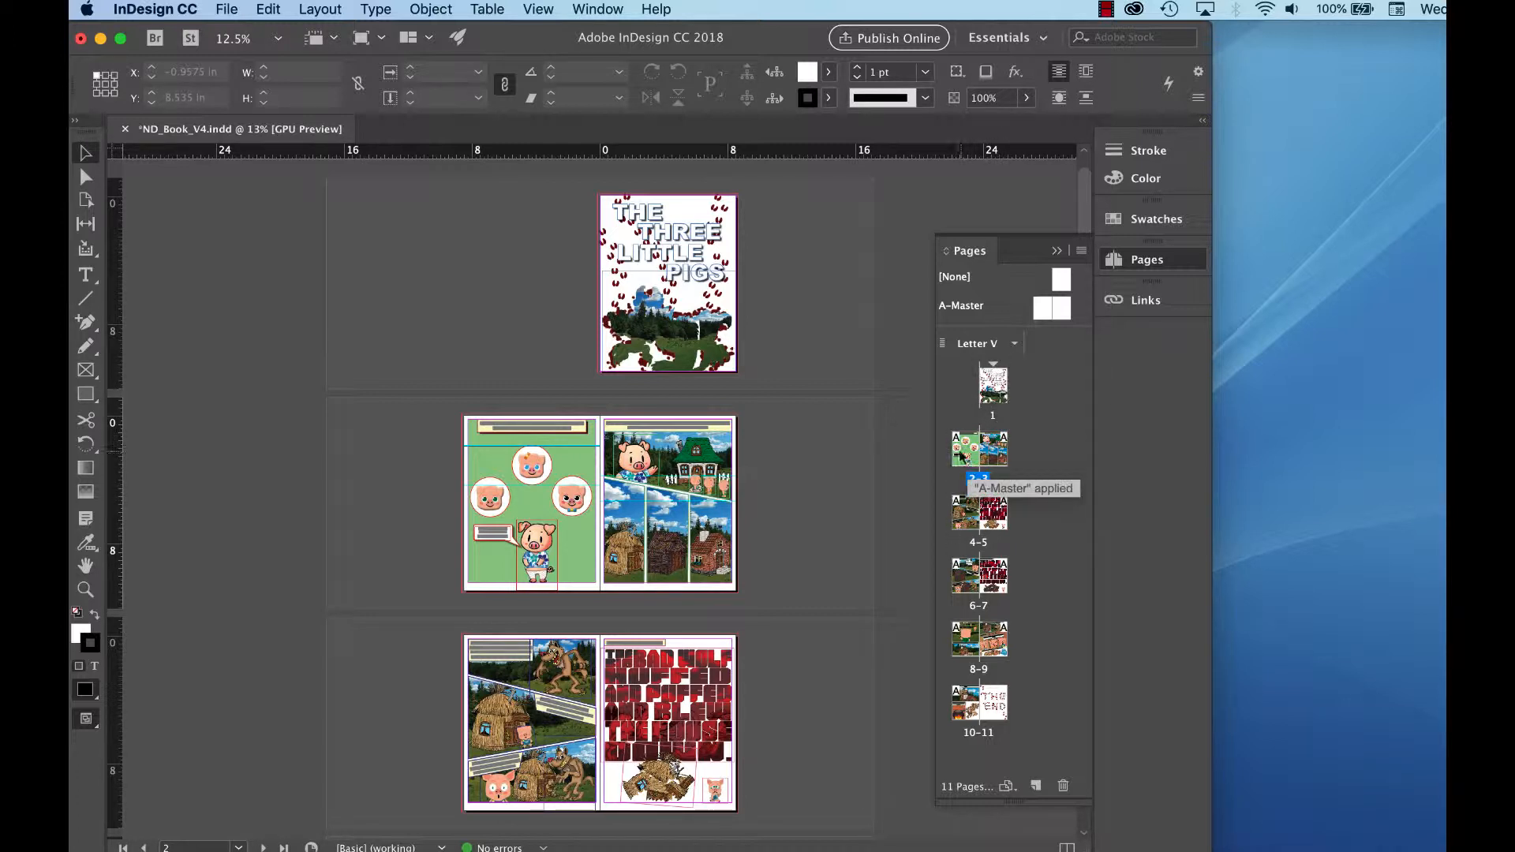
Step: Go to page 2 and leave document page shuffling turned off
double_click(964, 452)
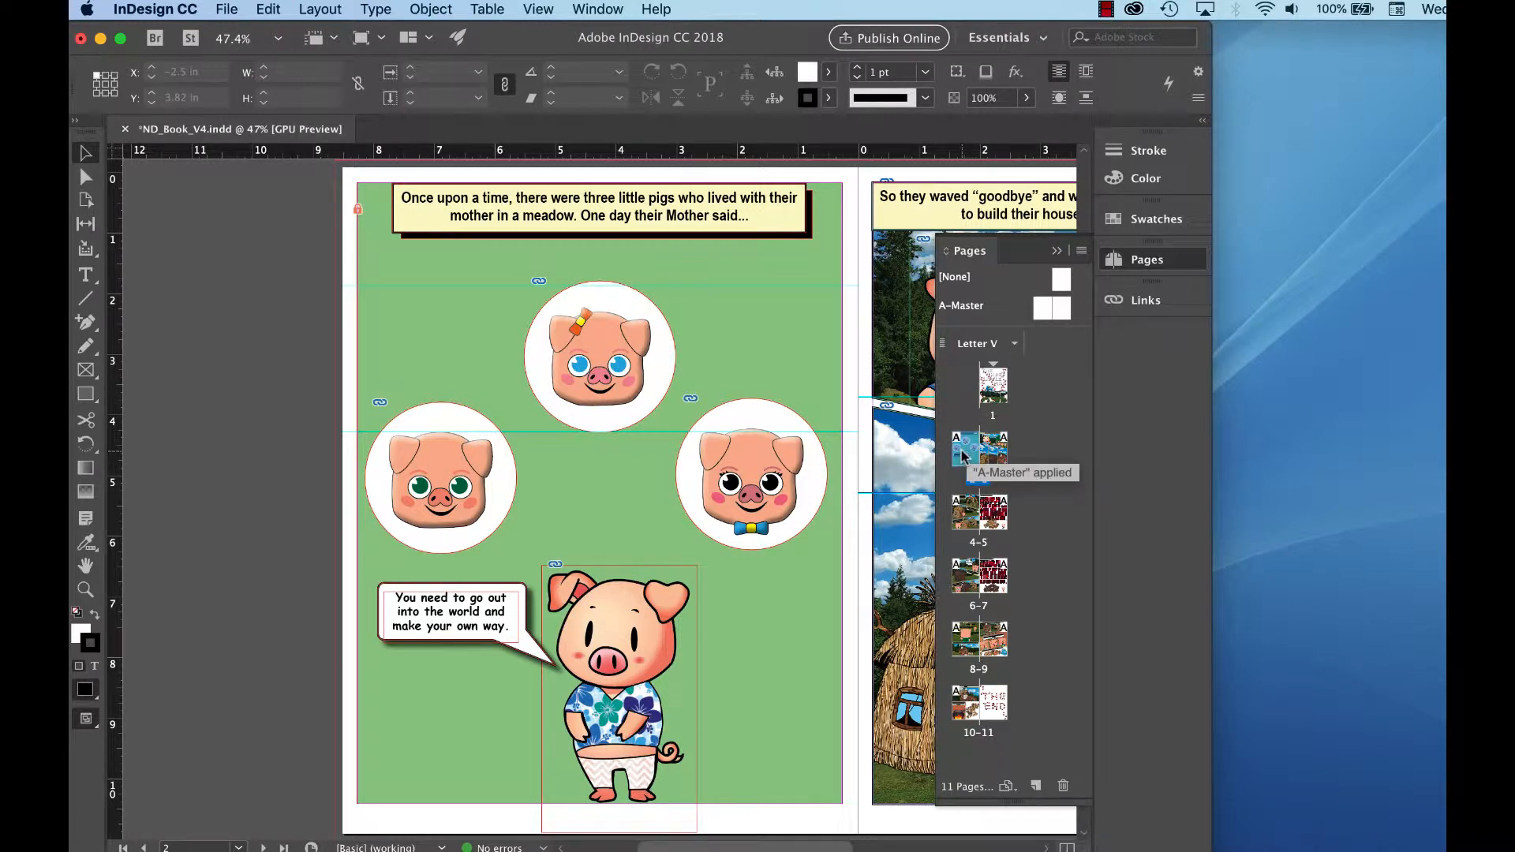
click(1082, 252)
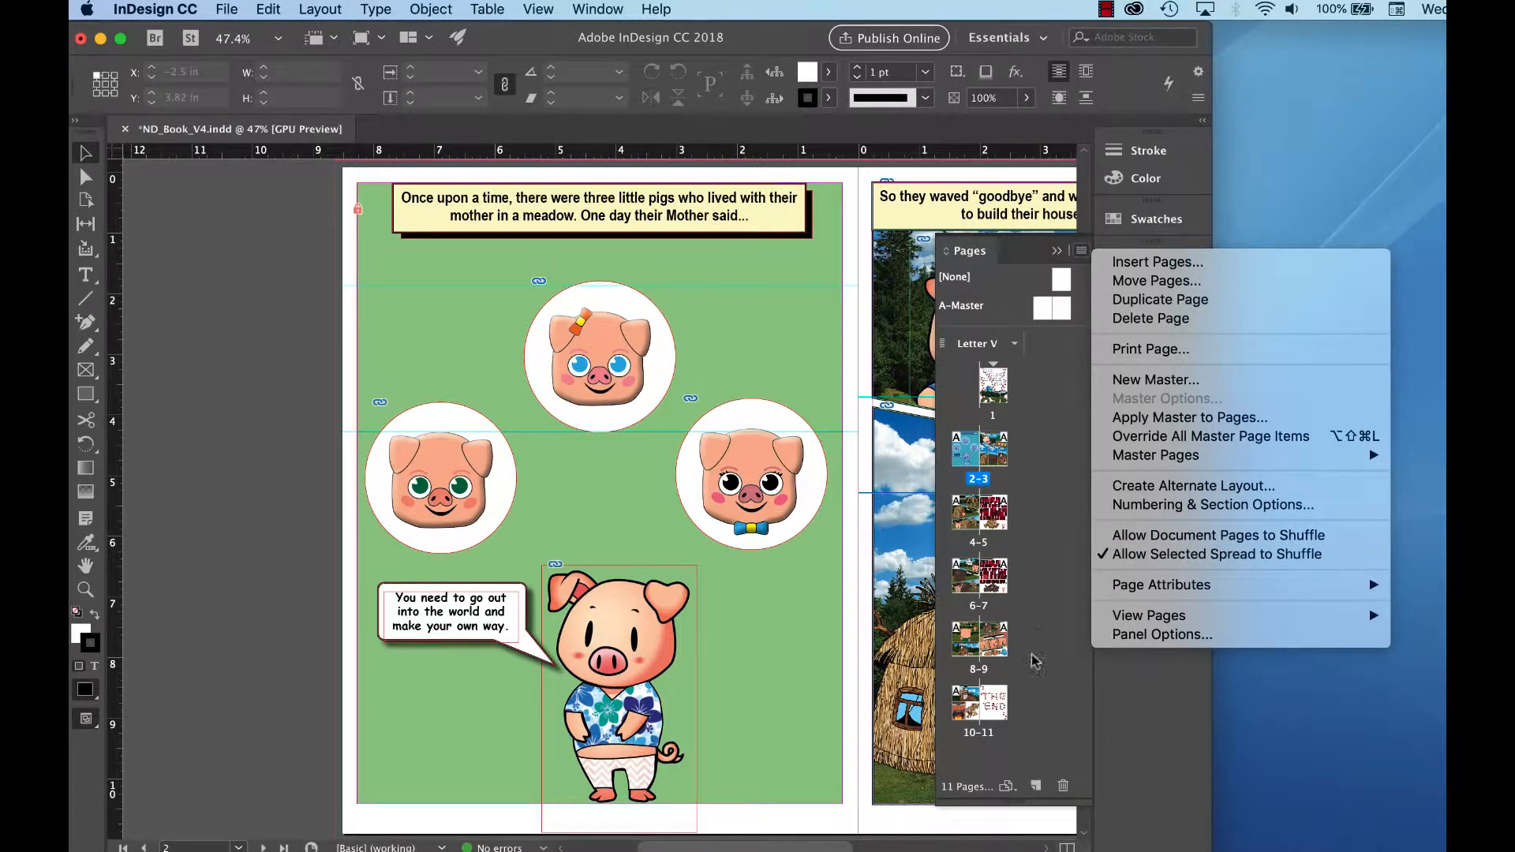
click(1107, 537)
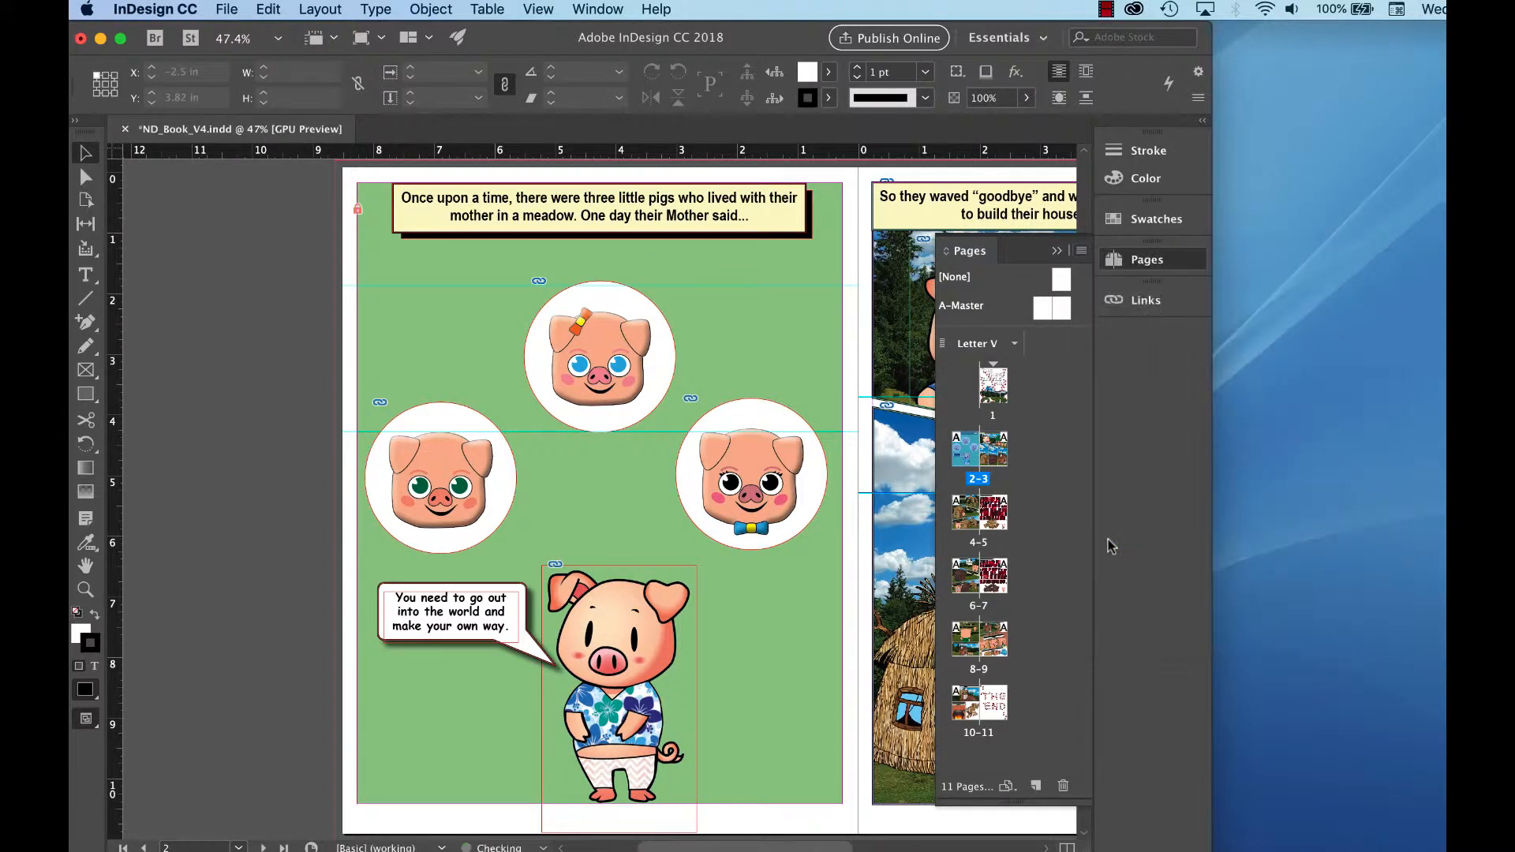
click(1081, 250)
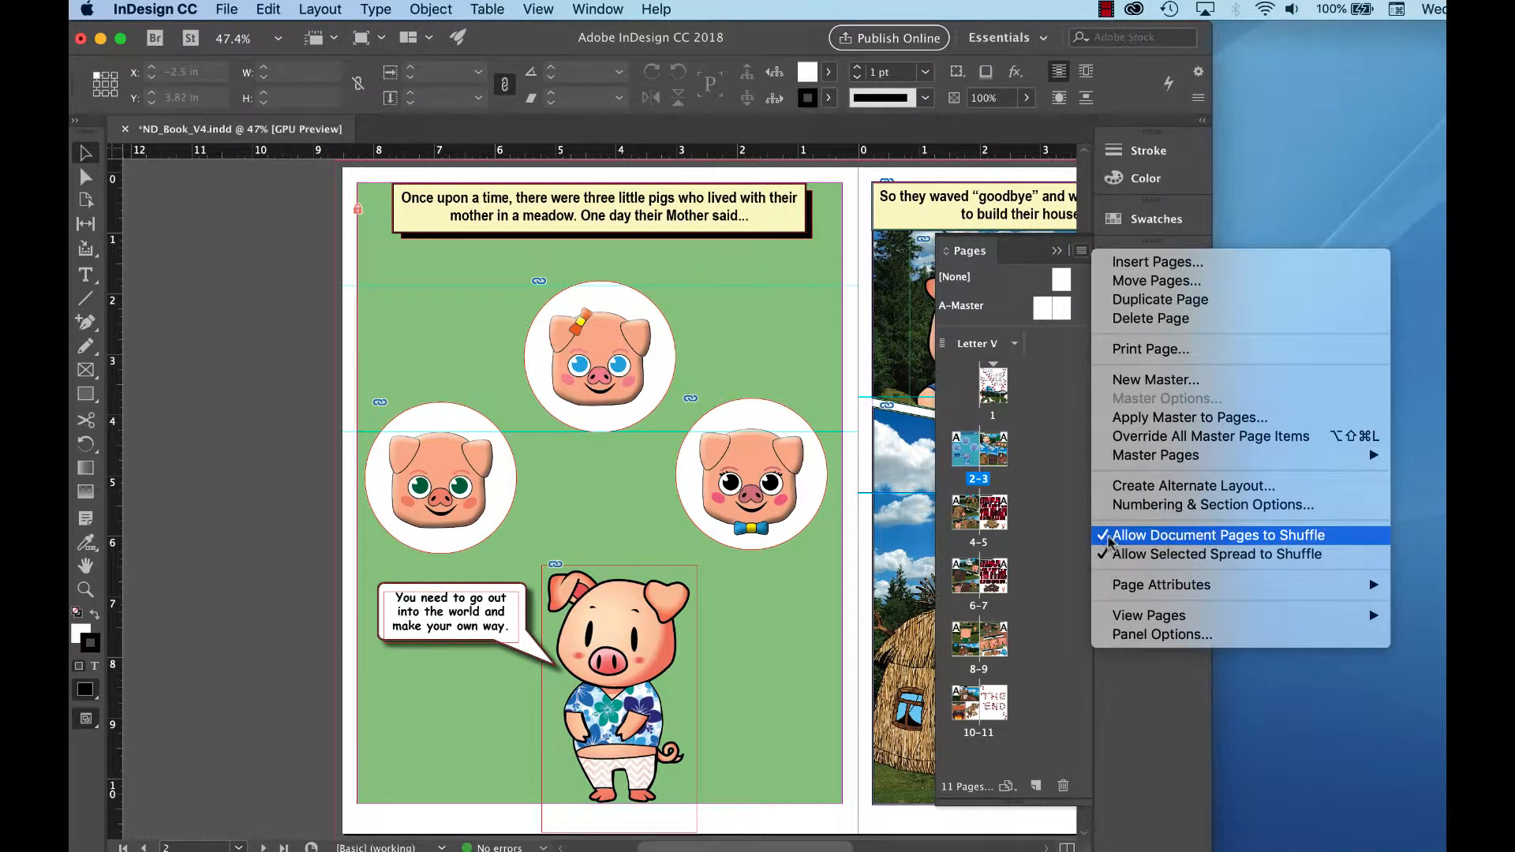
click(1107, 538)
Step: Start a new section on page 2 with page numbering starting at 1, accepting the duplicate page numbers
click(1082, 250)
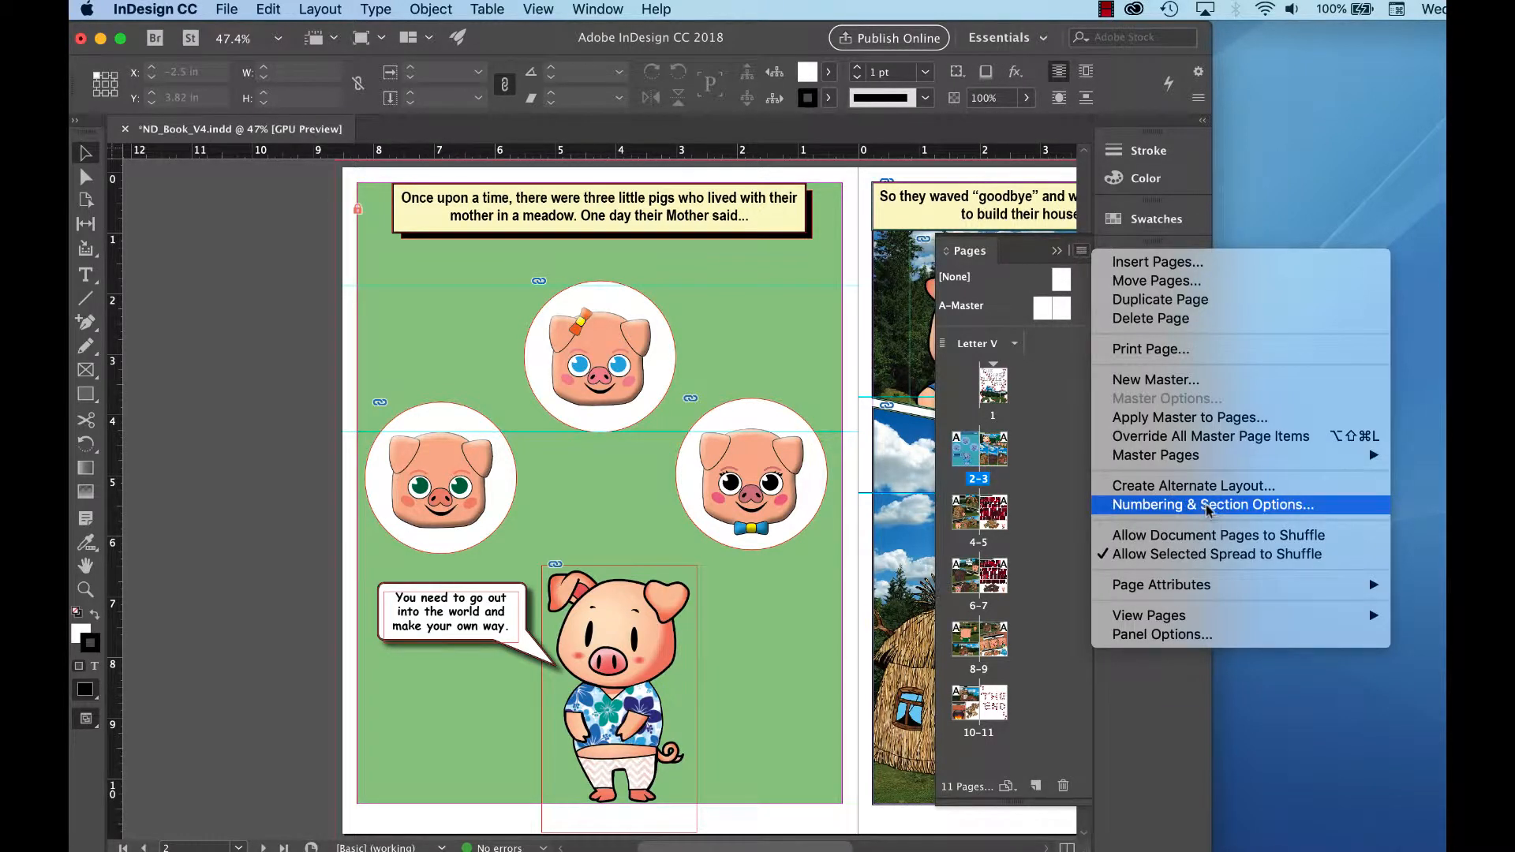
click(1272, 506)
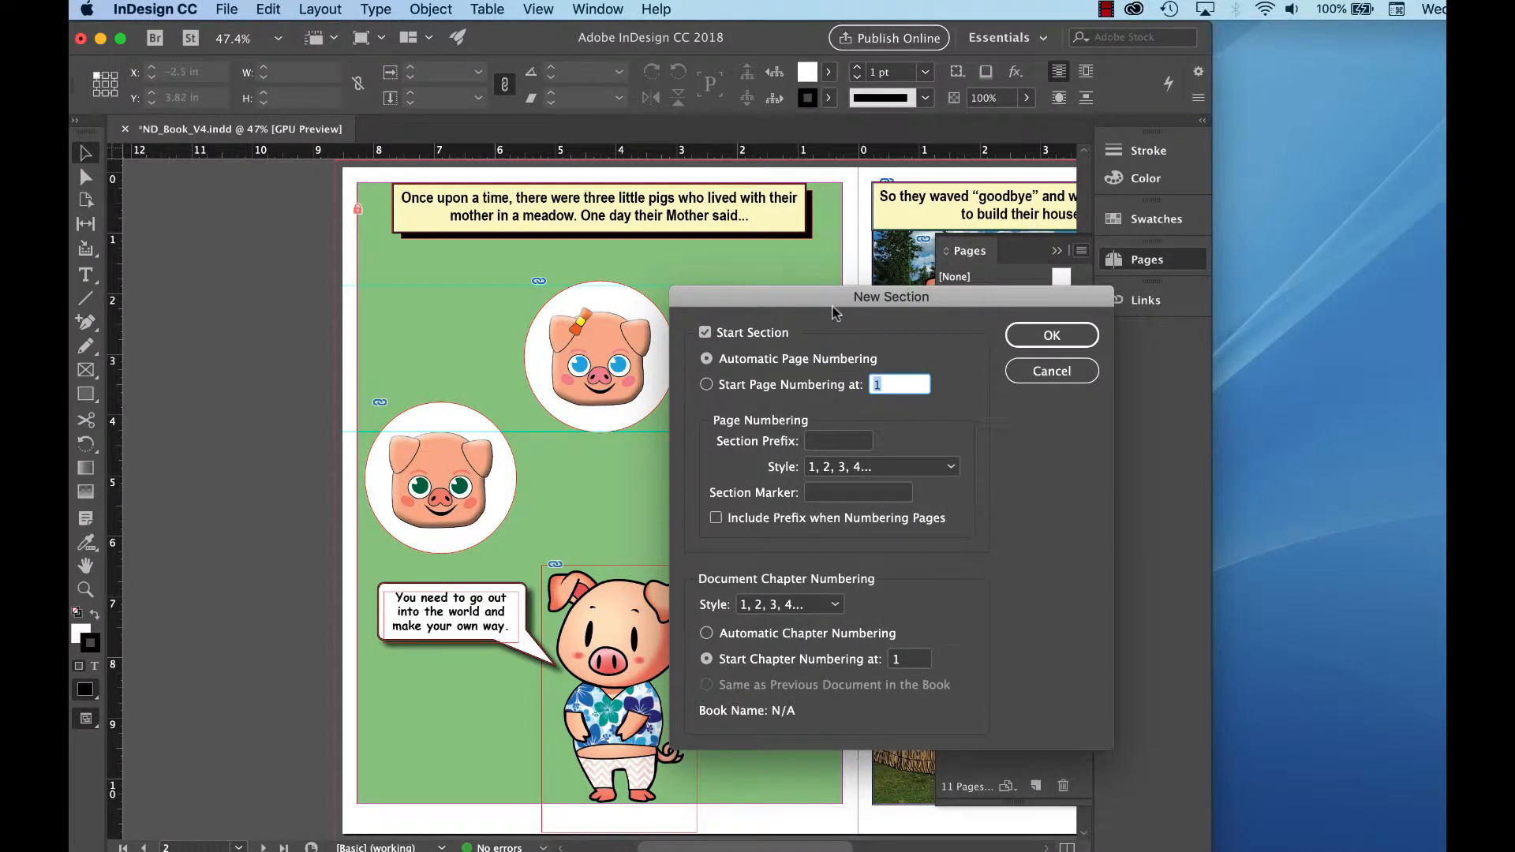
drag(835, 313, 626, 301)
click(497, 372)
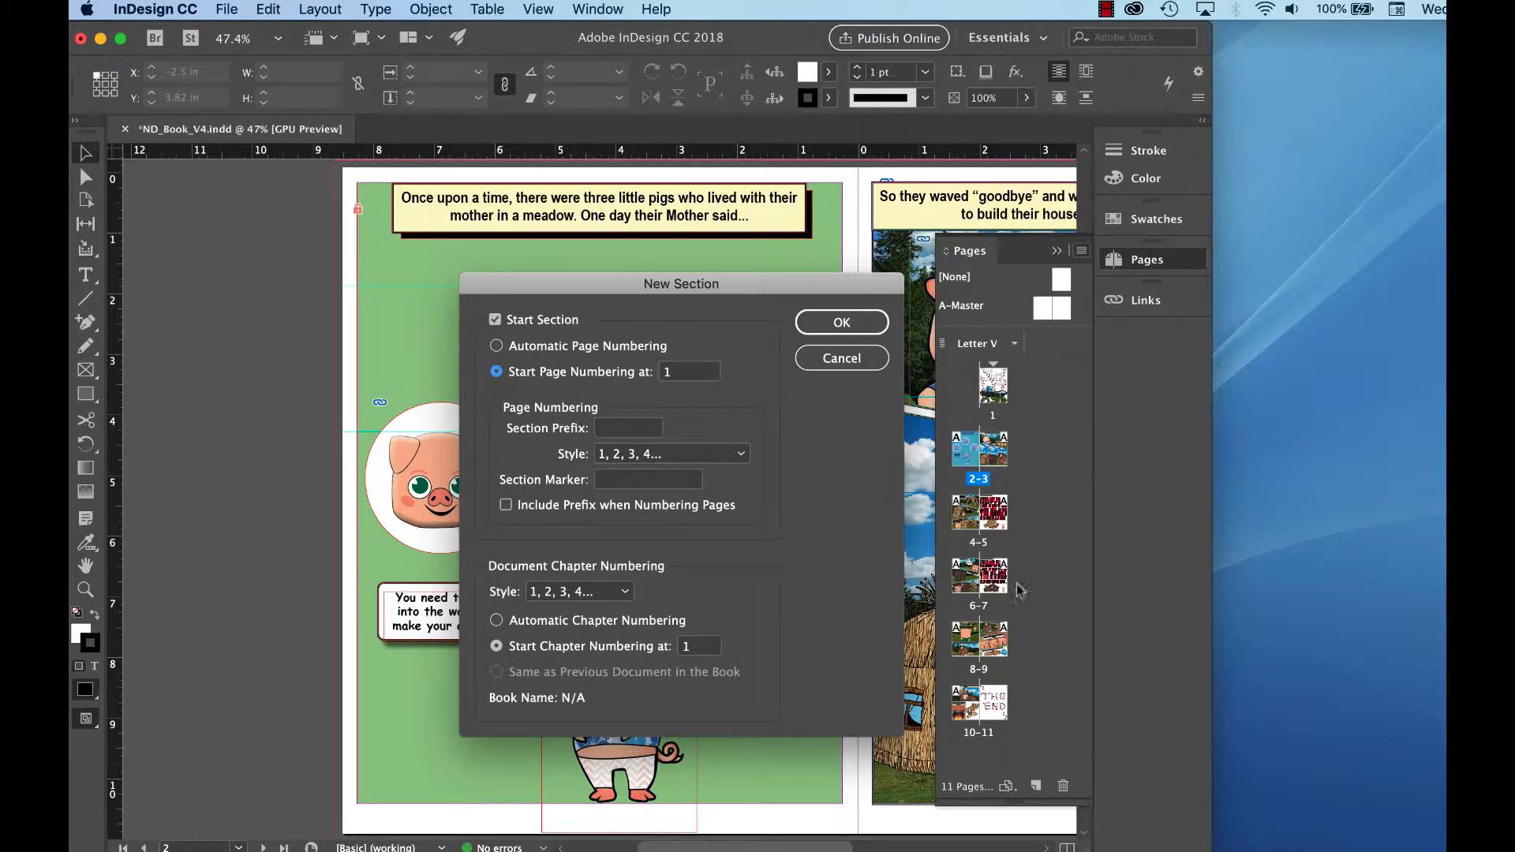
click(842, 322)
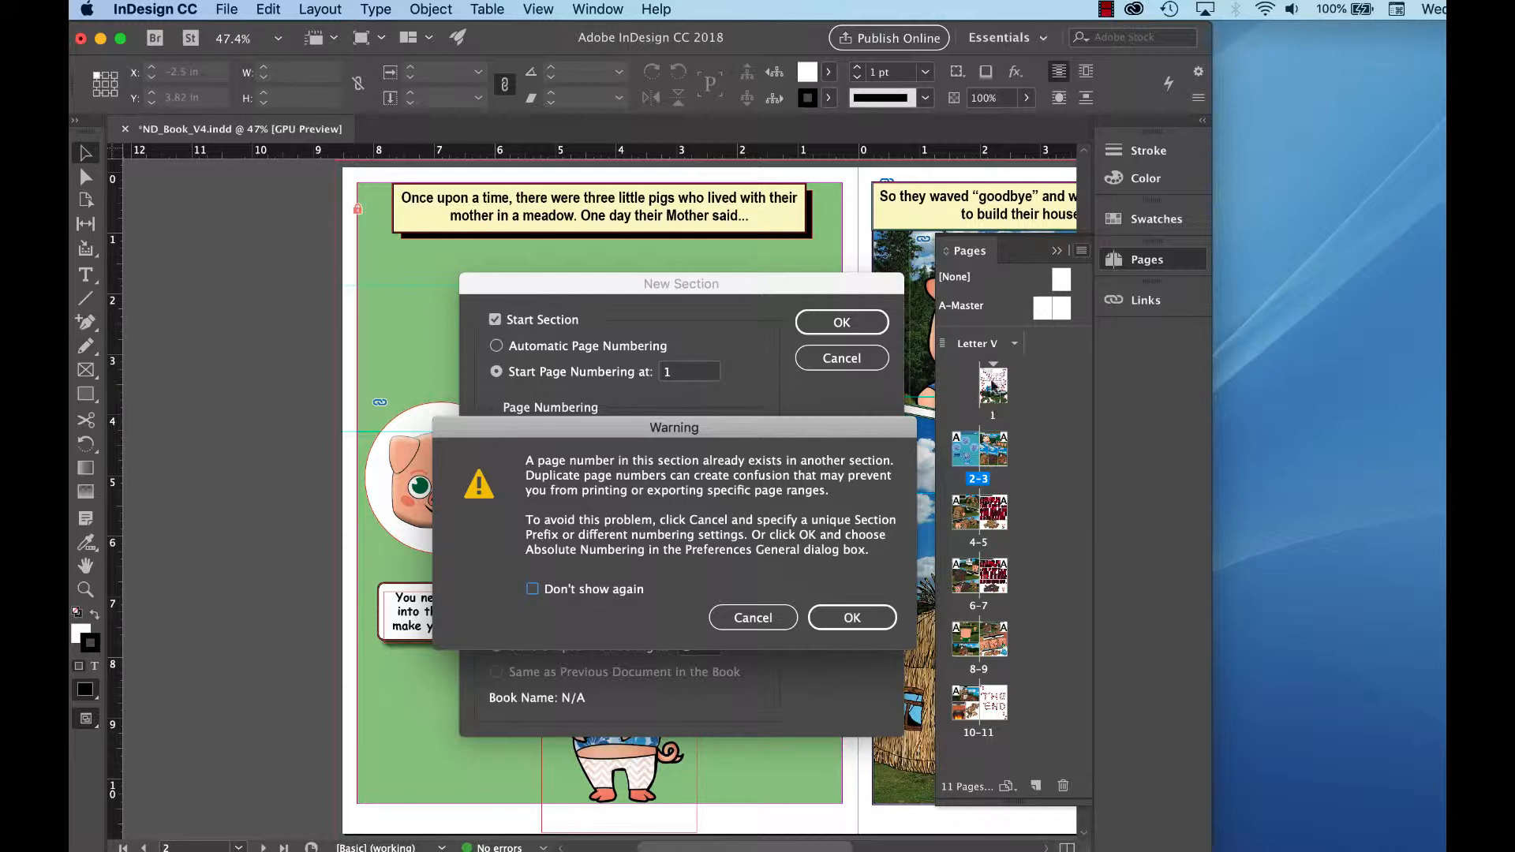
click(853, 620)
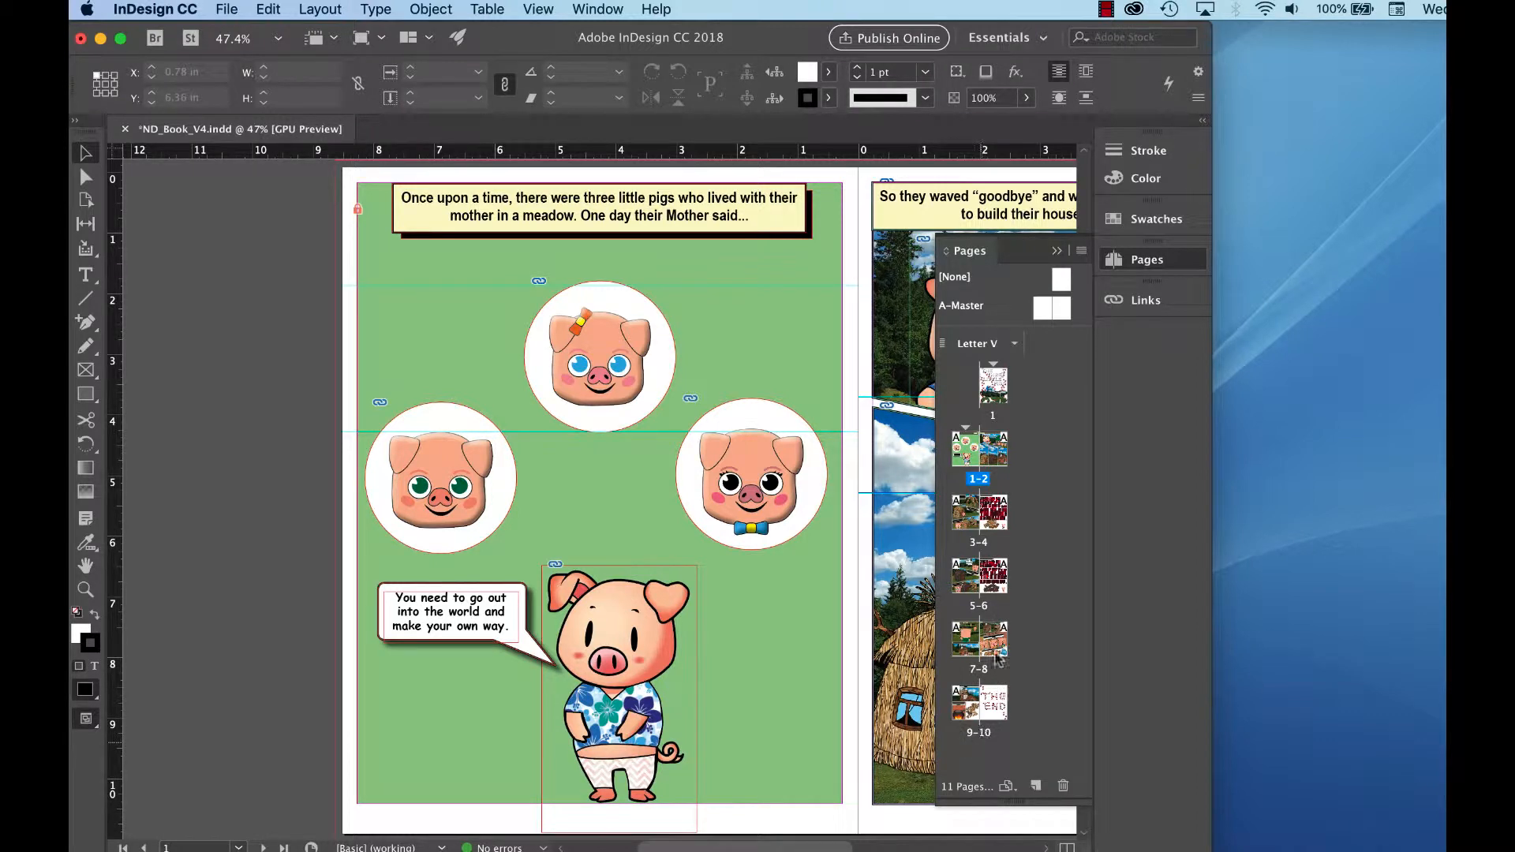
Step: Set the cover page's numbering style to A, B, C, D... and include the prefix when numbering pages
double_click(997, 392)
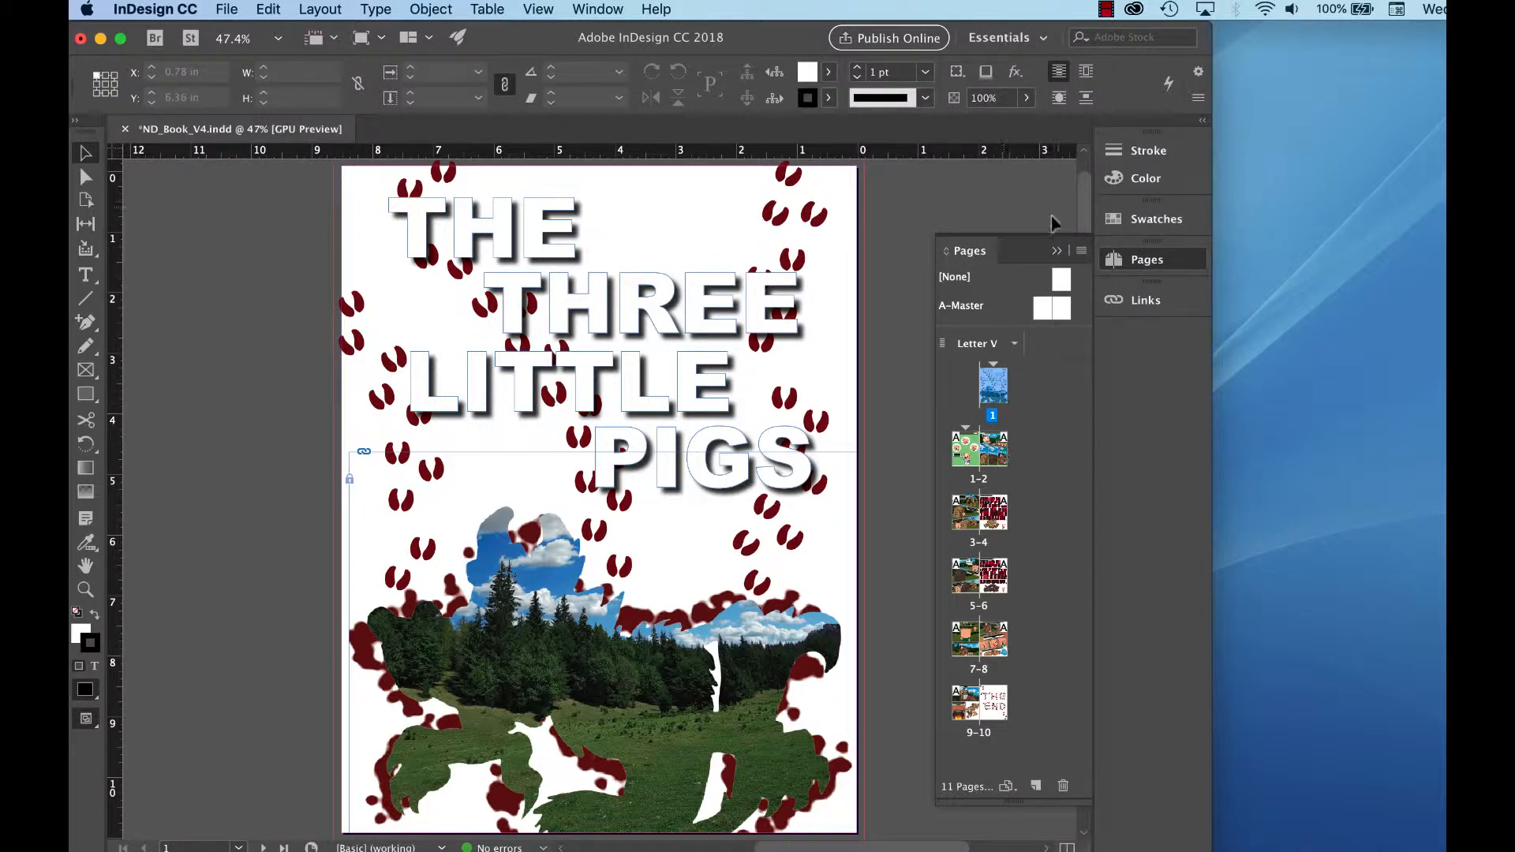
click(1081, 253)
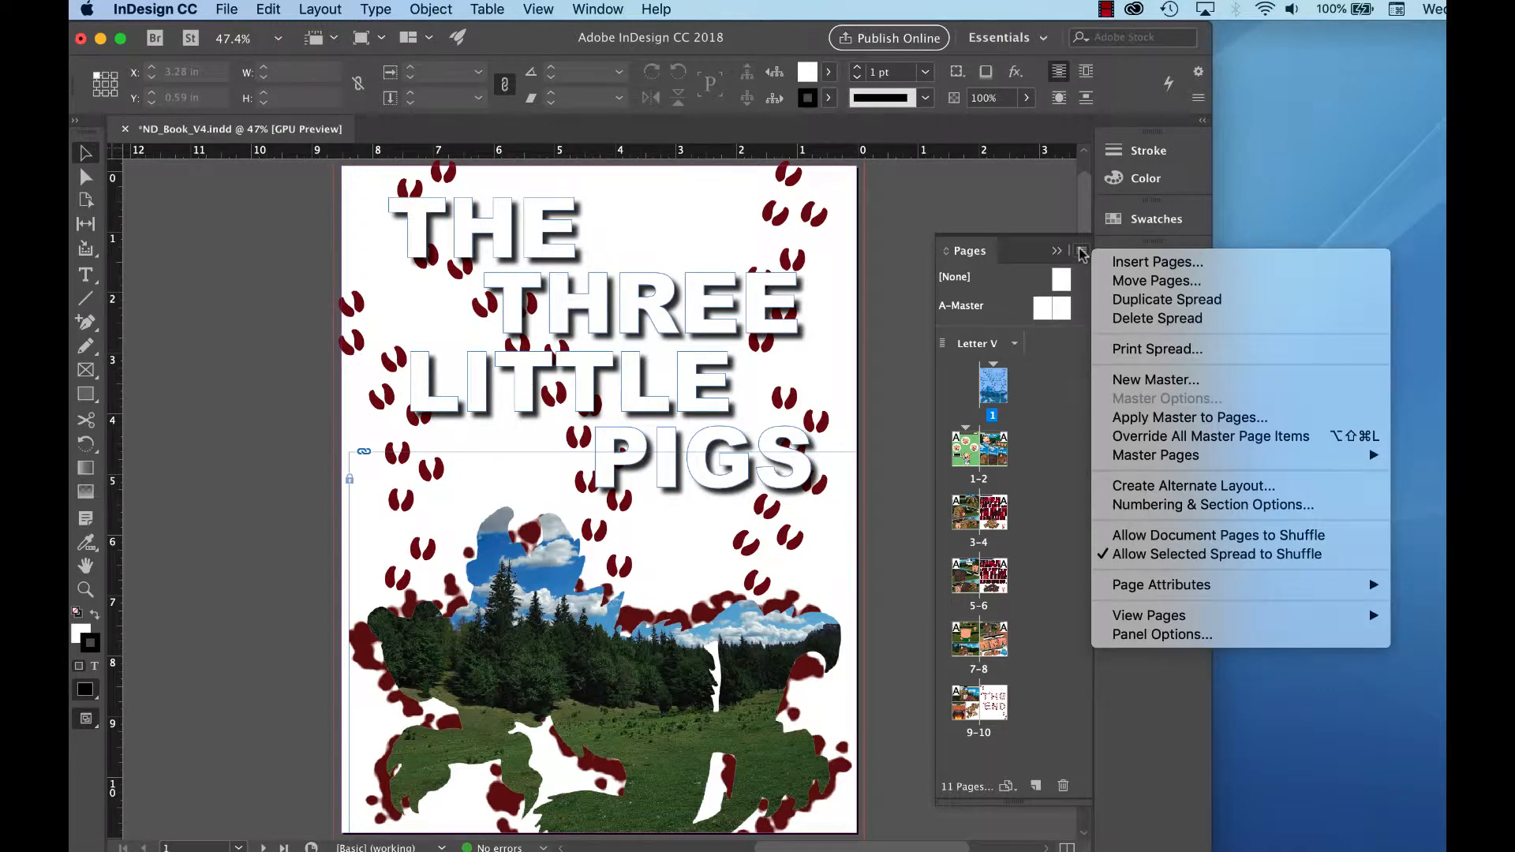
click(1144, 505)
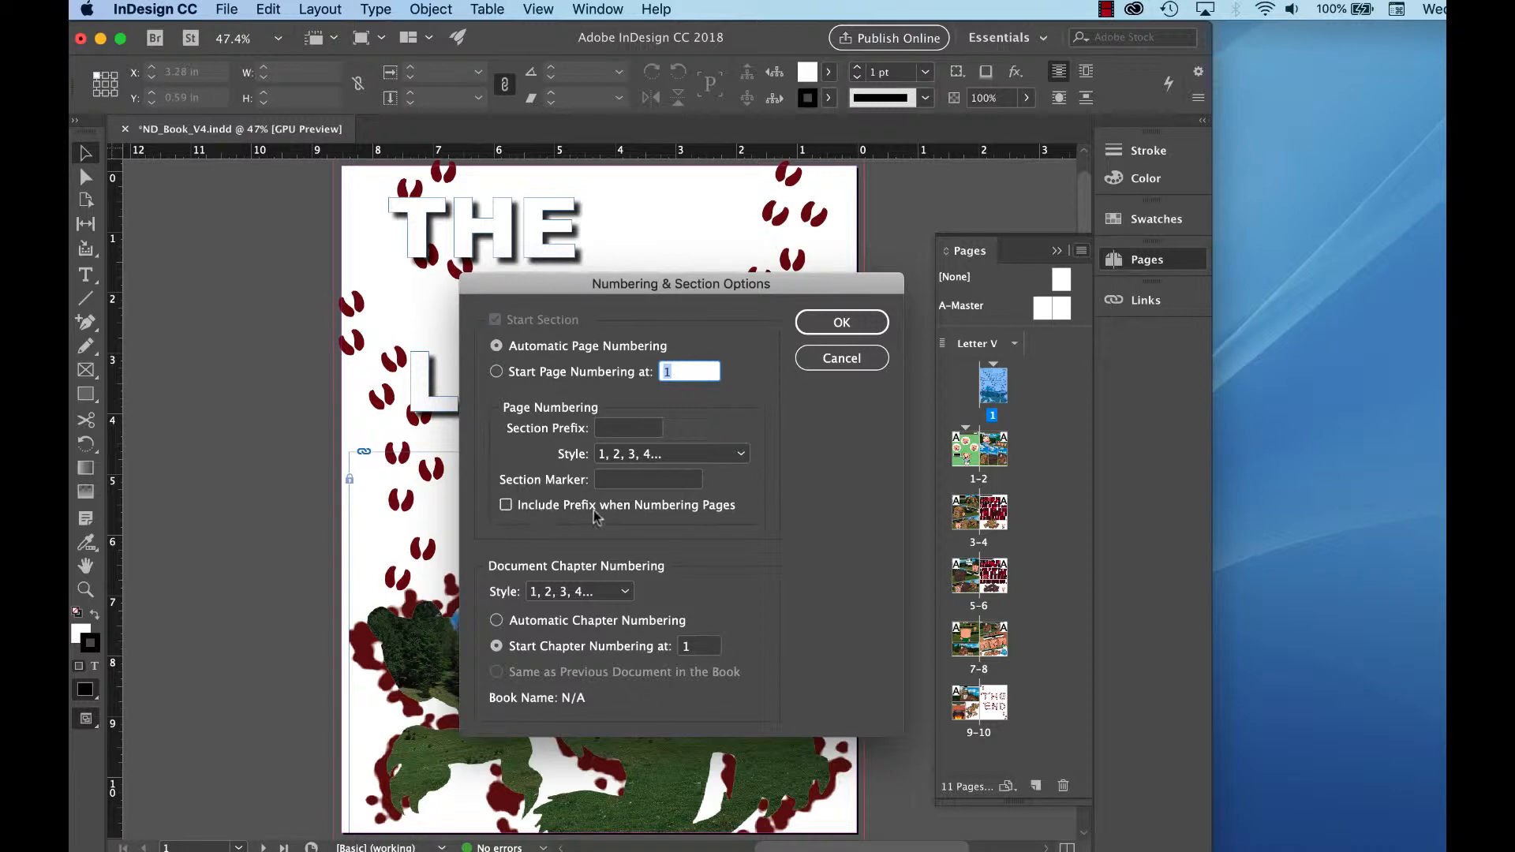
click(506, 504)
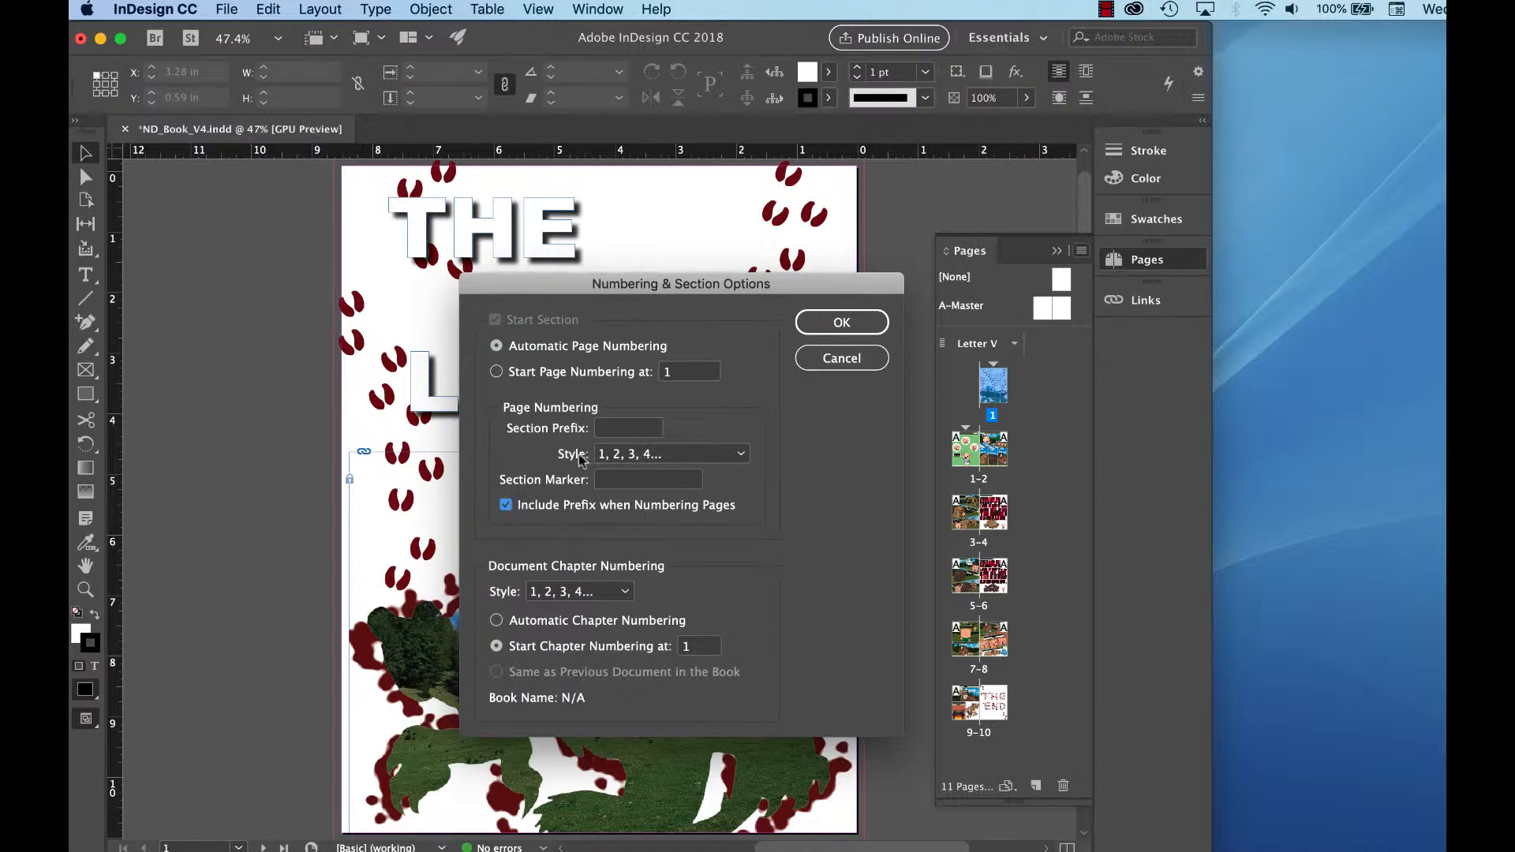
click(742, 456)
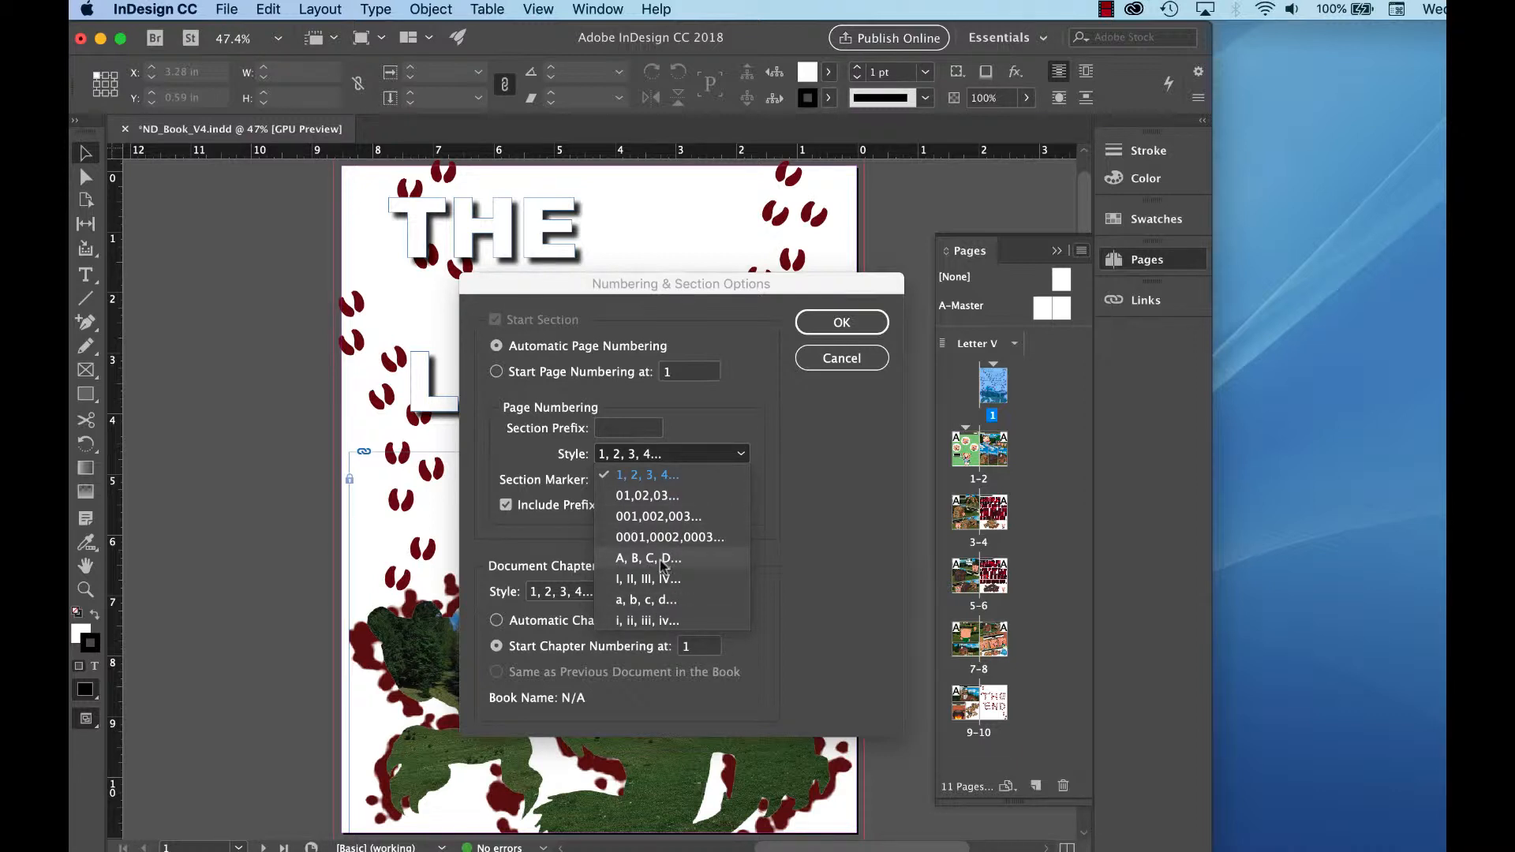
click(661, 560)
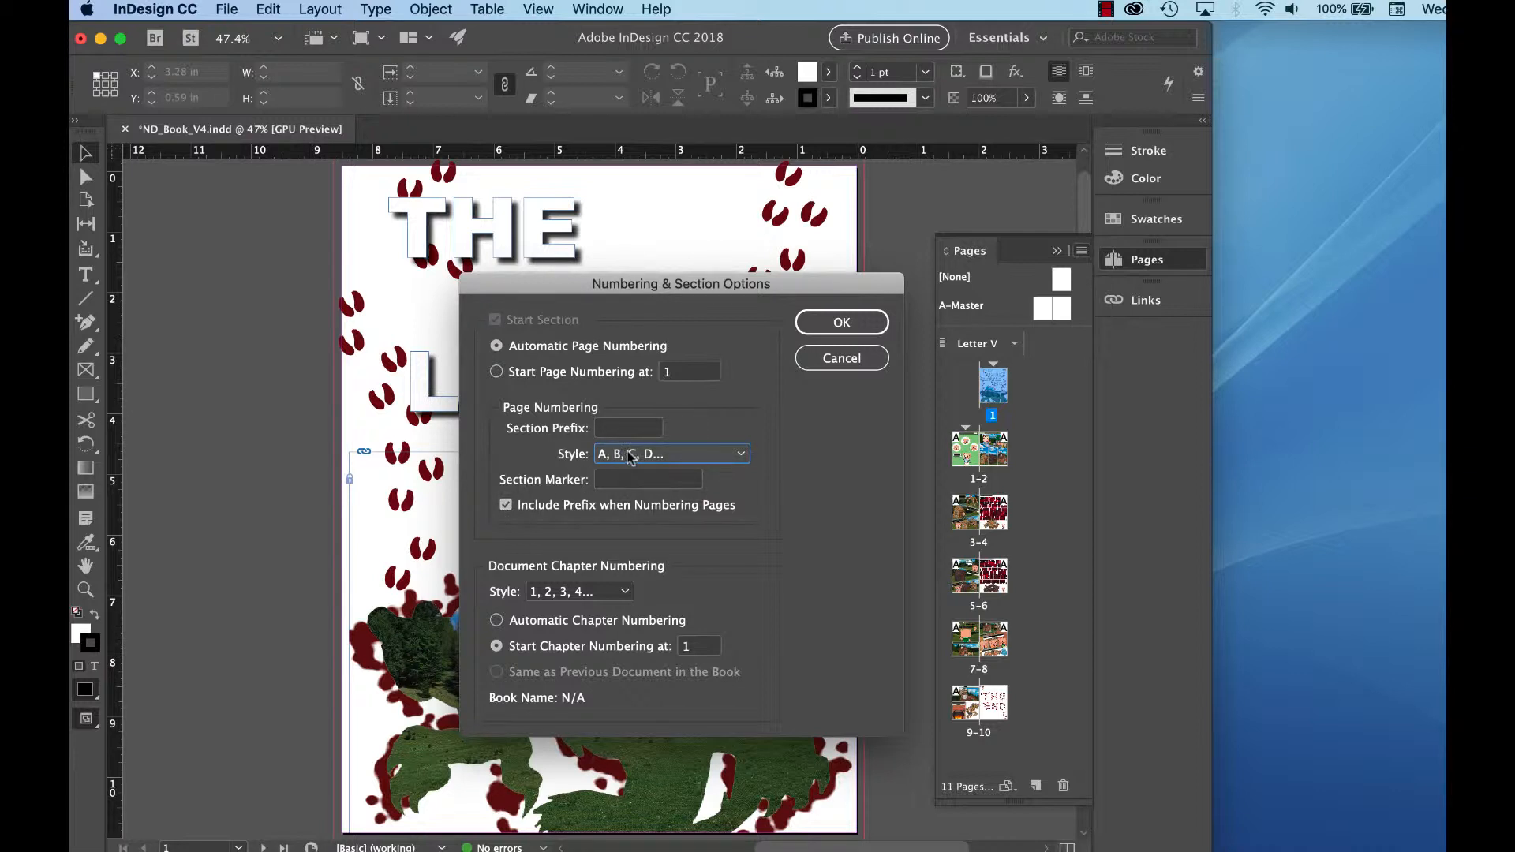
click(844, 321)
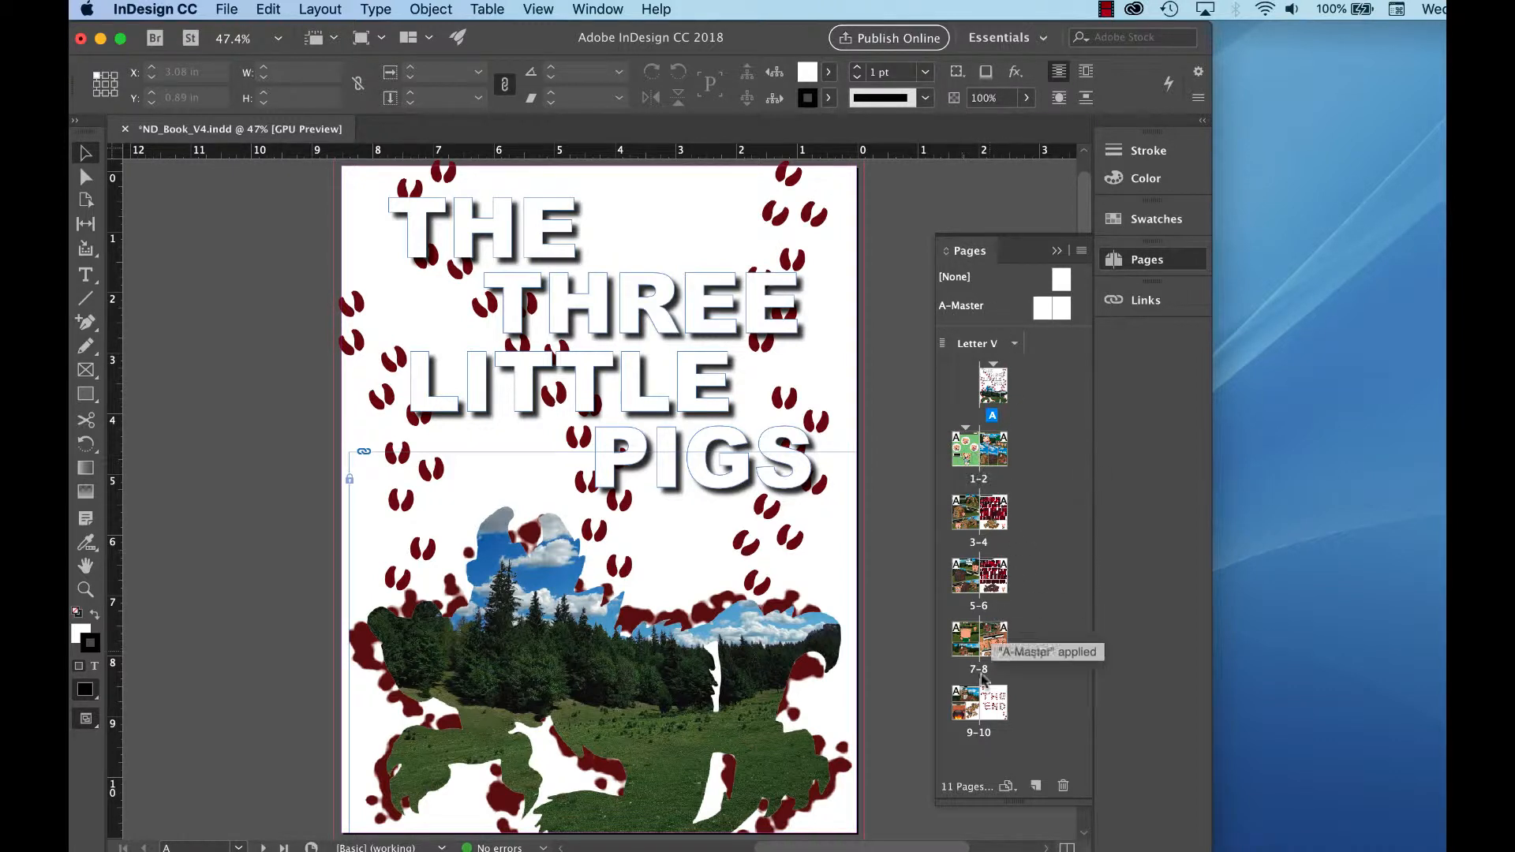
Step: Look over the cover, the closing "The End" page and the first story page
click(963, 705)
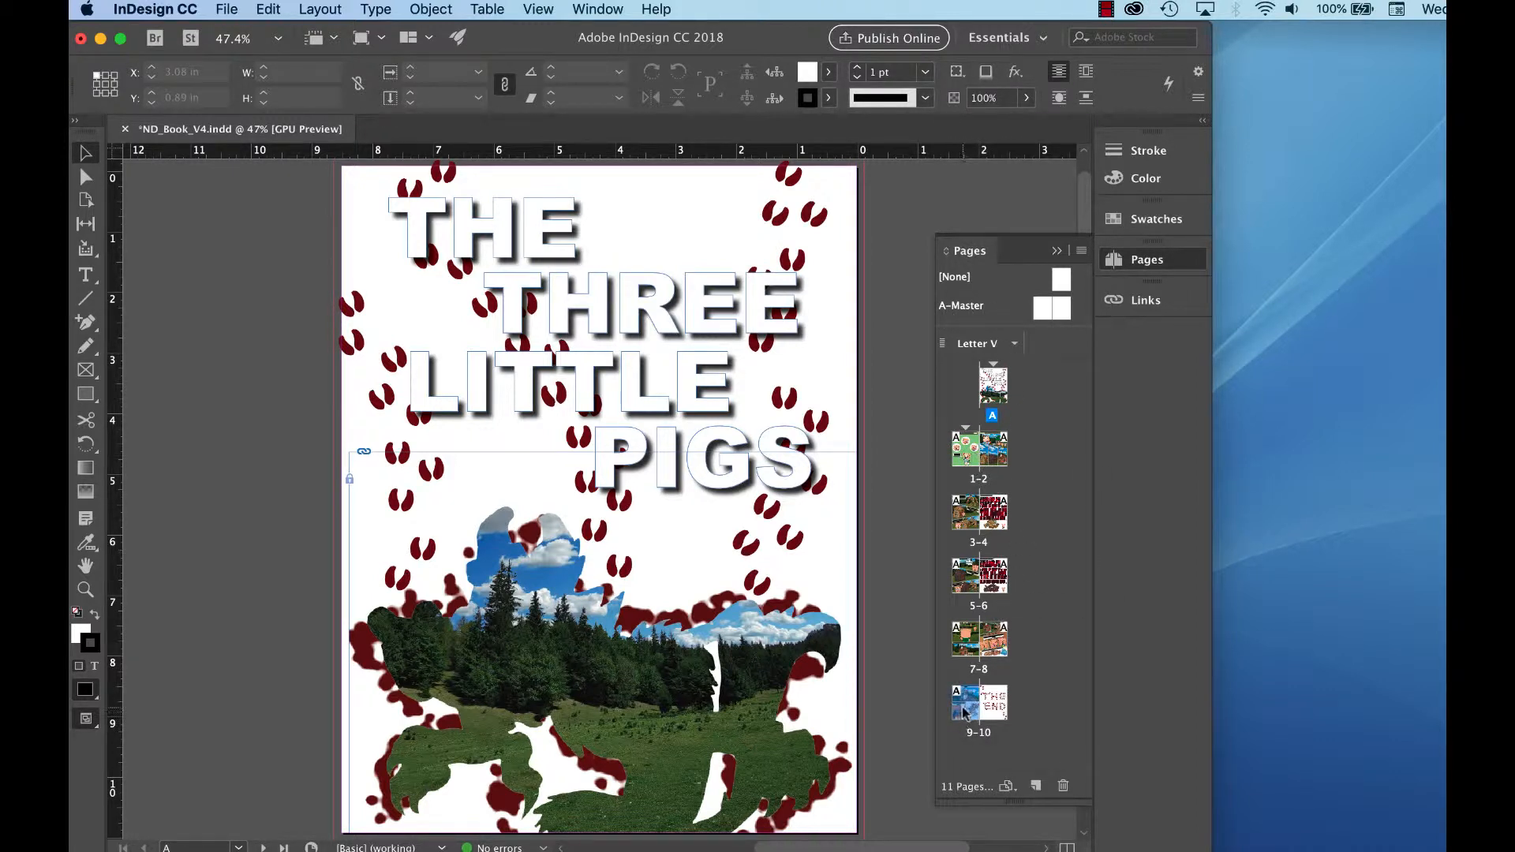
click(998, 391)
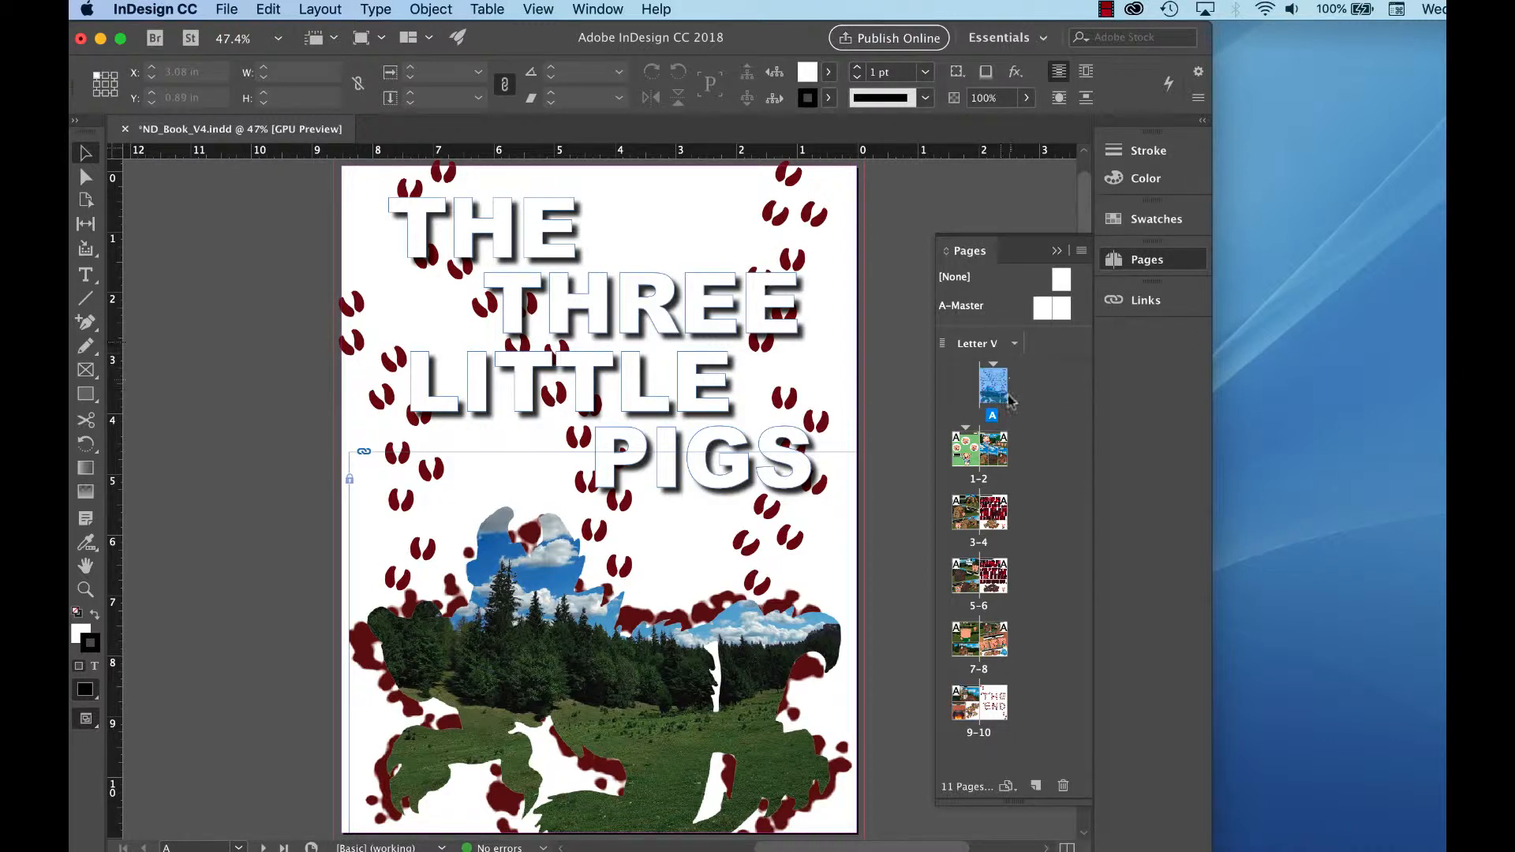
click(1001, 710)
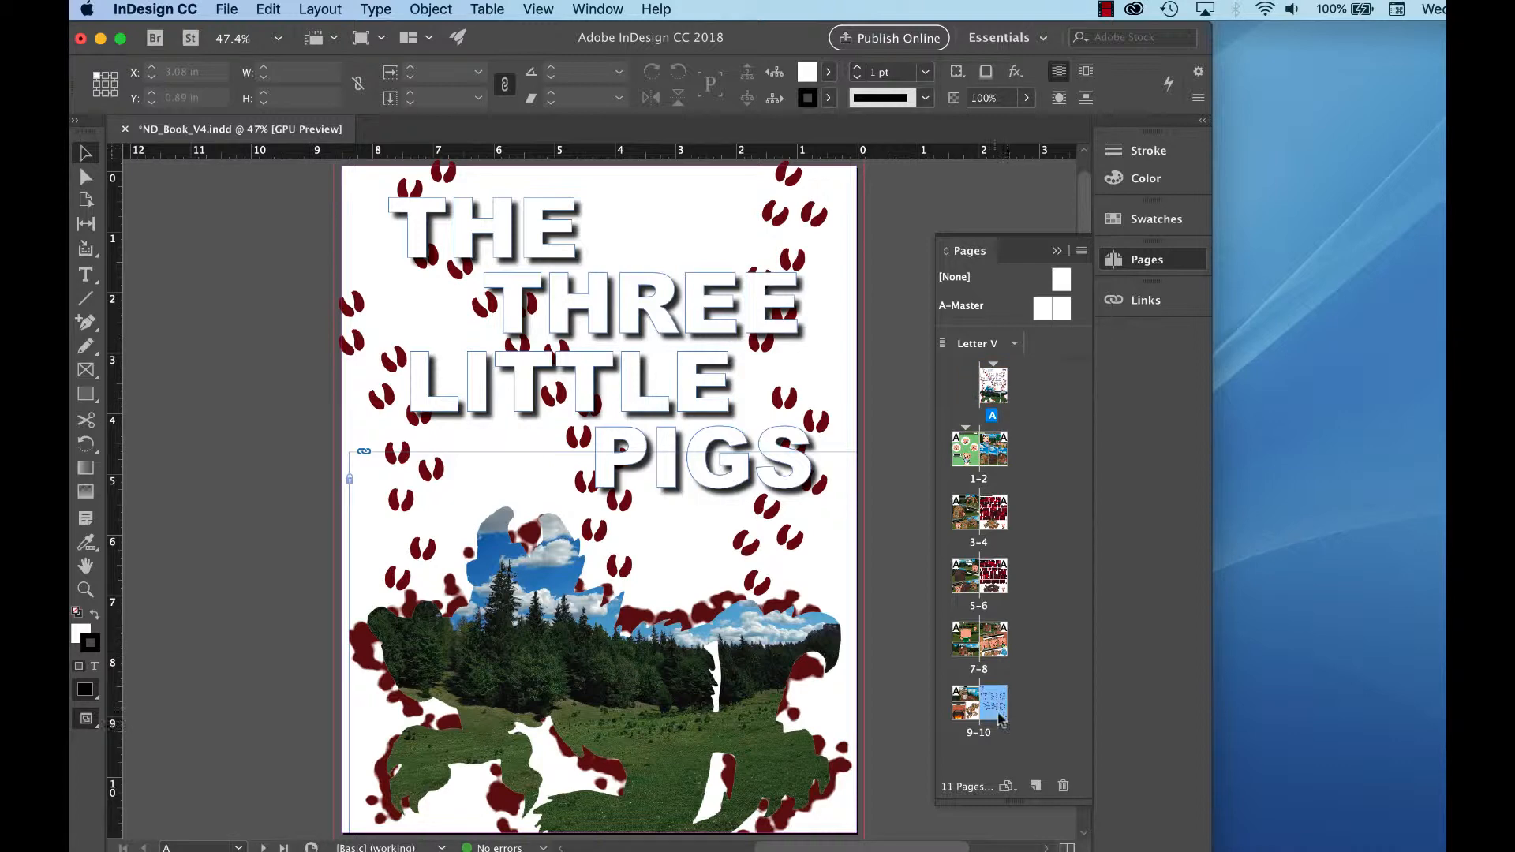
double_click(1001, 711)
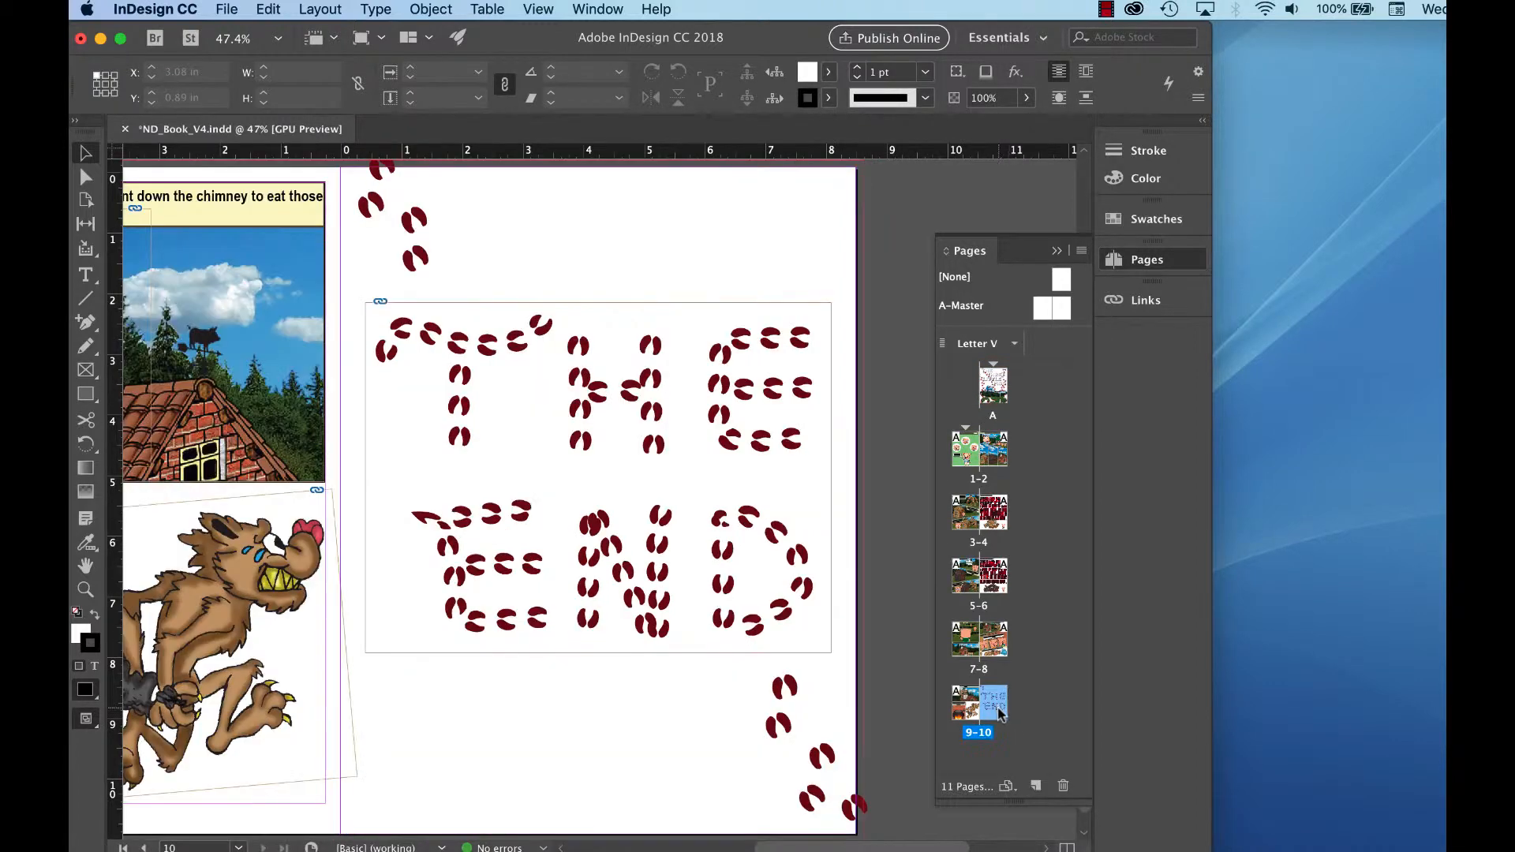
click(997, 387)
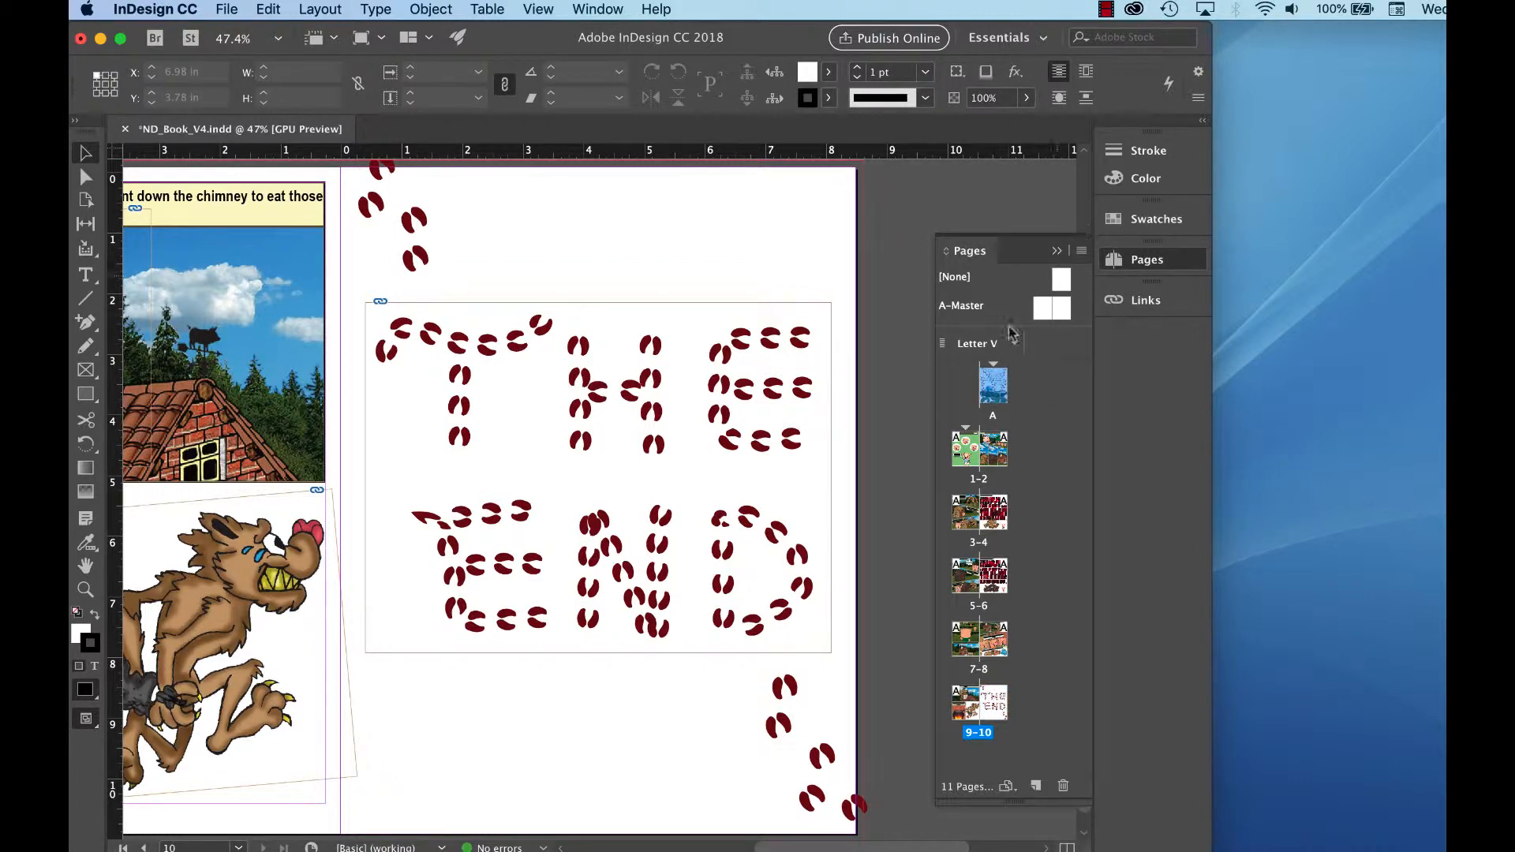
double_click(958, 447)
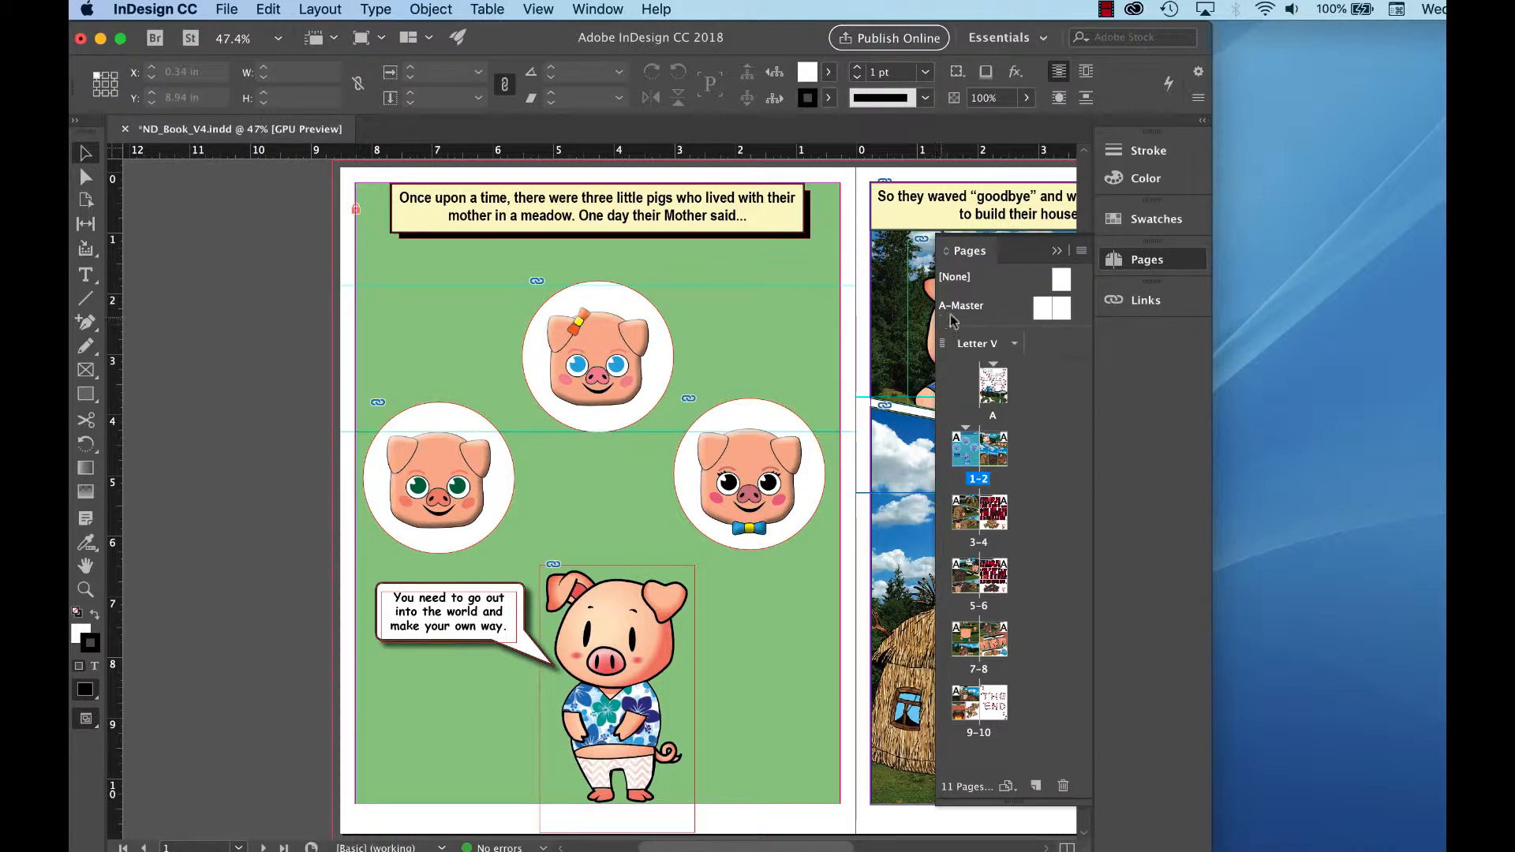
Step: On A-Master's left page, set the ruler origin at the page's top-left corner and place a vertical guide at 4.25 in
double_click(1042, 312)
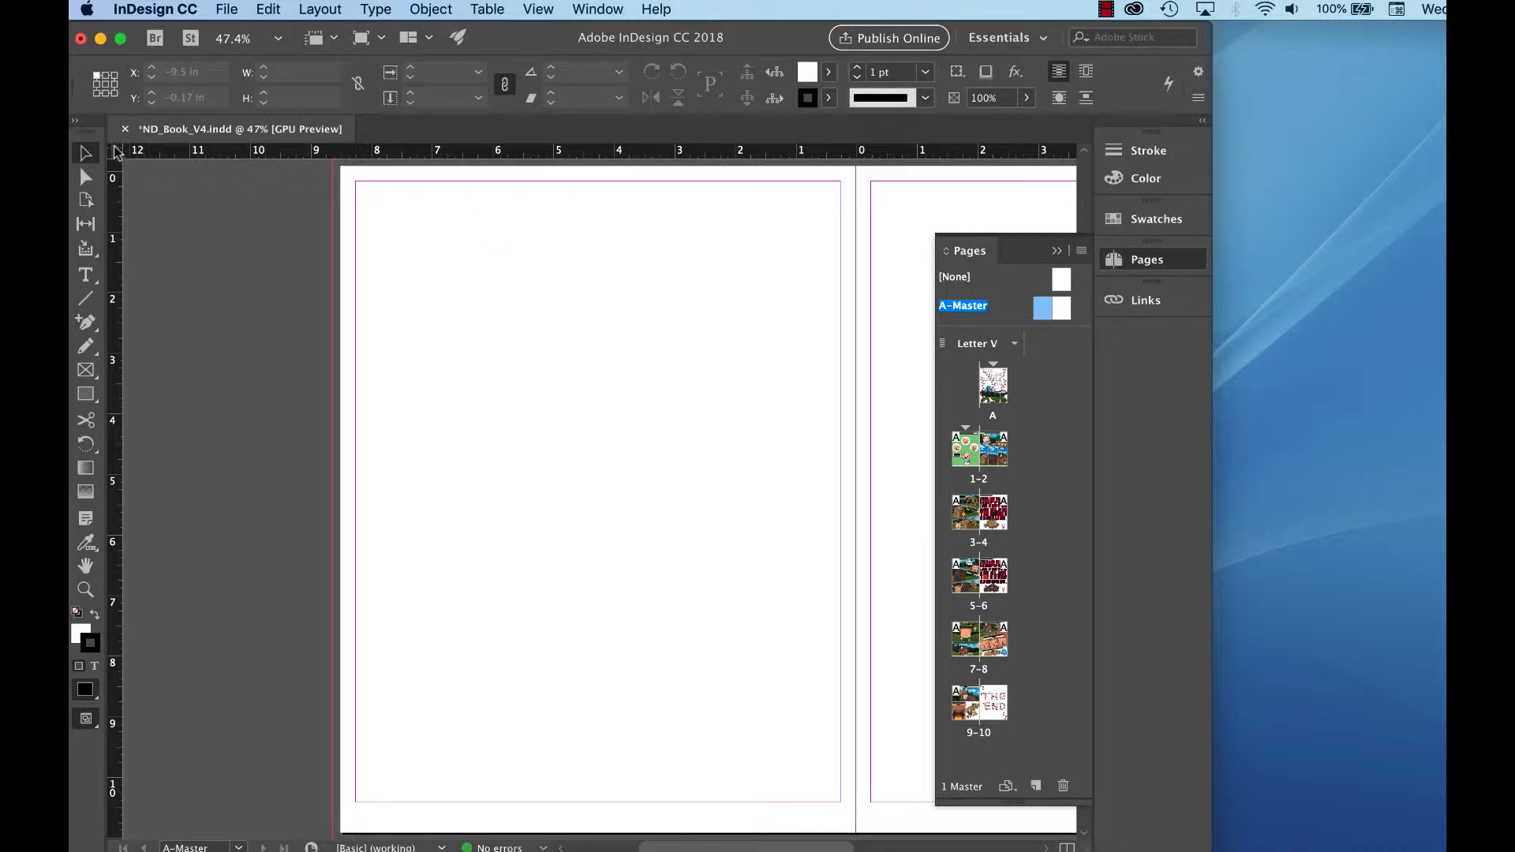
drag(116, 158, 341, 166)
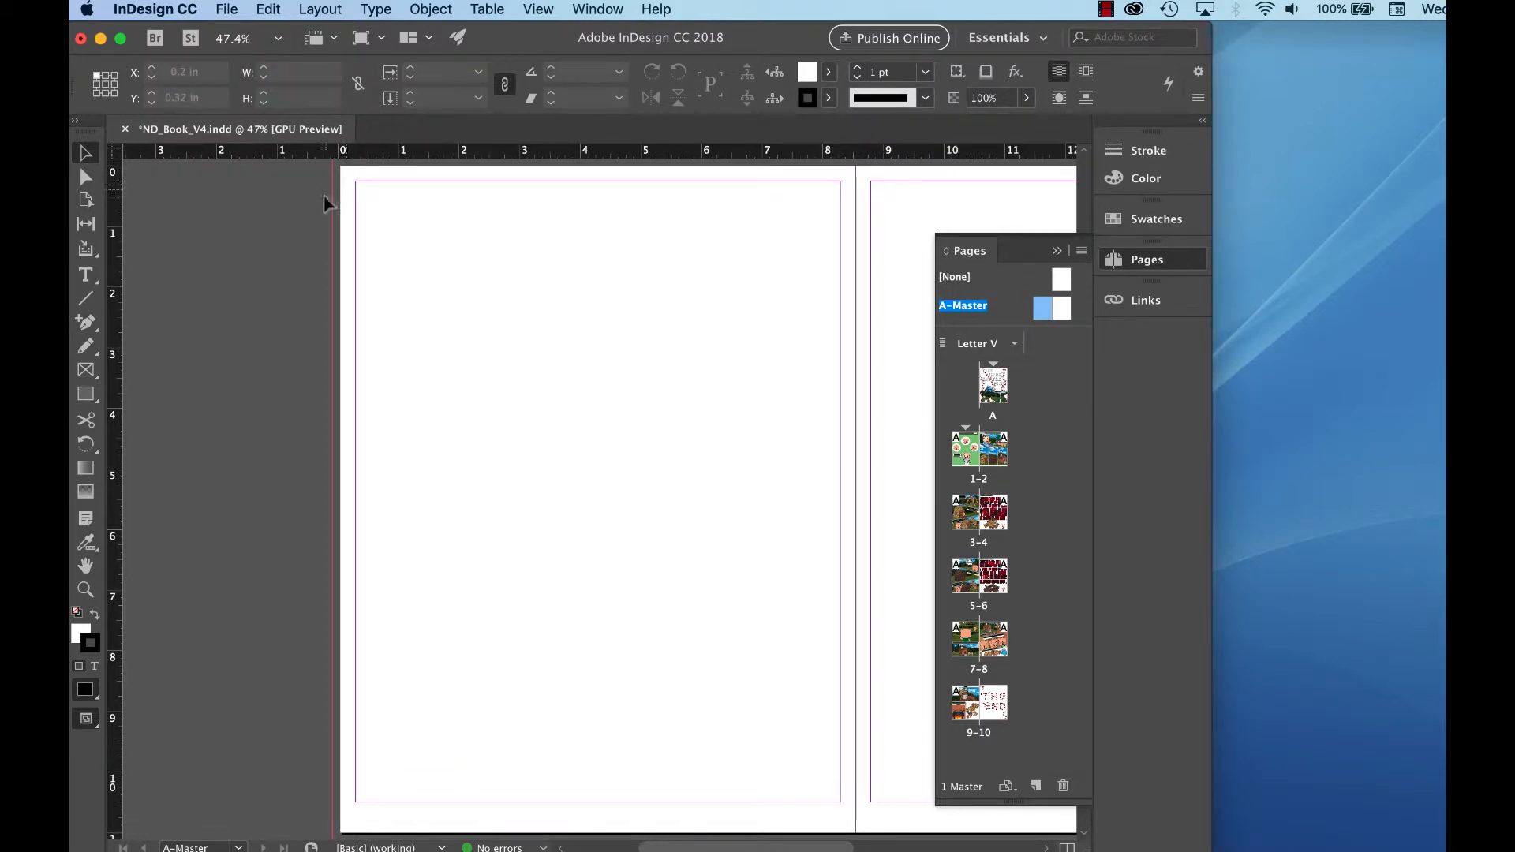
drag(116, 337, 595, 342)
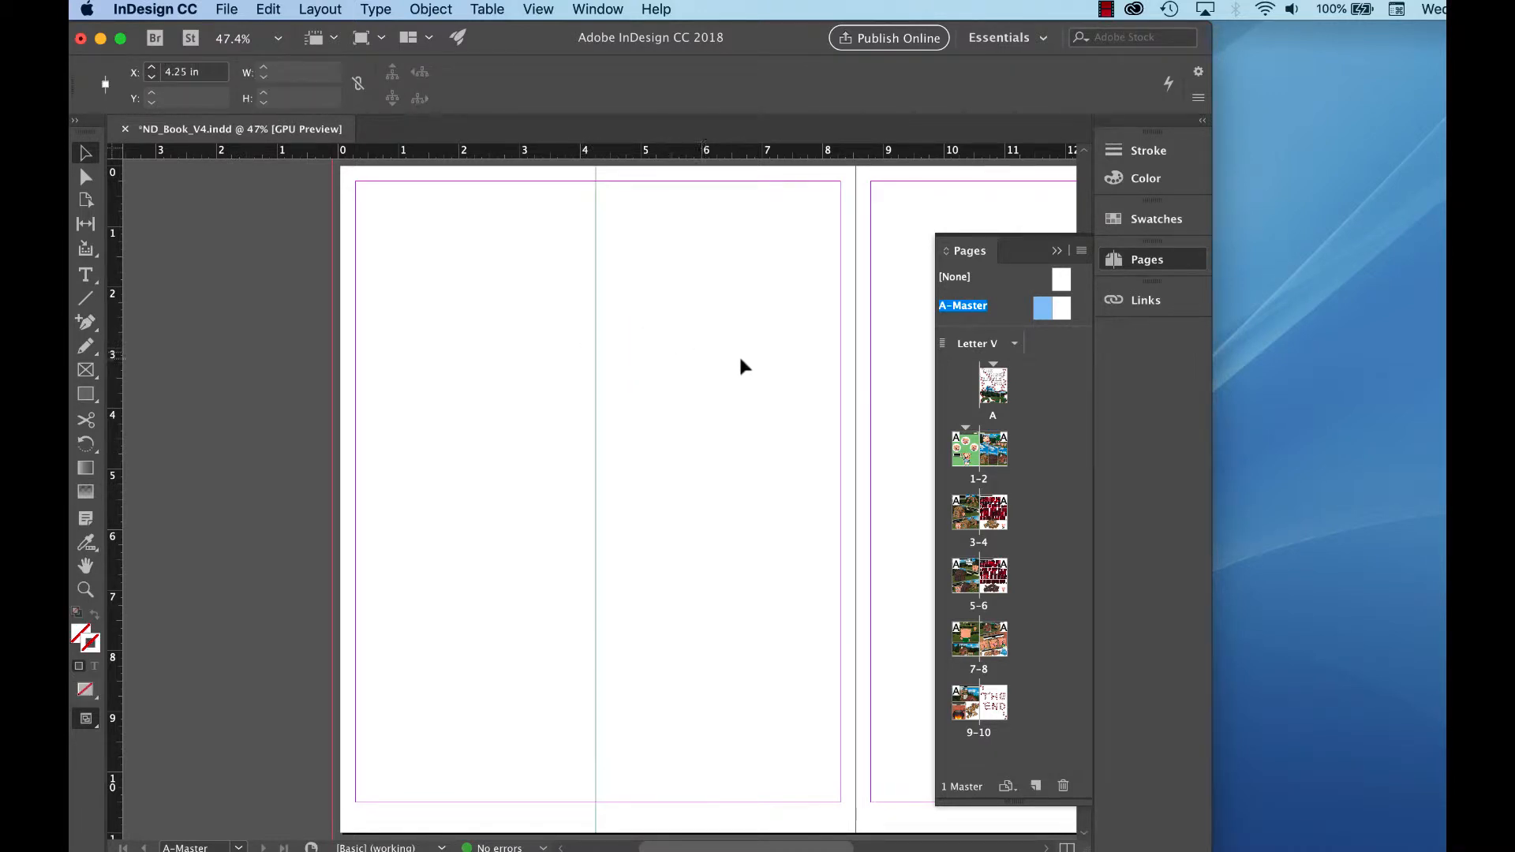
Step: On A-Master's right page, set the ruler origin near its top-left corner and place a vertical guide at about 4.26 in
drag(818, 366, 518, 352)
mouse_move(686, 362)
mouse_down()
mouse_move(605, 376)
mouse_move(588, 360)
mouse_up()
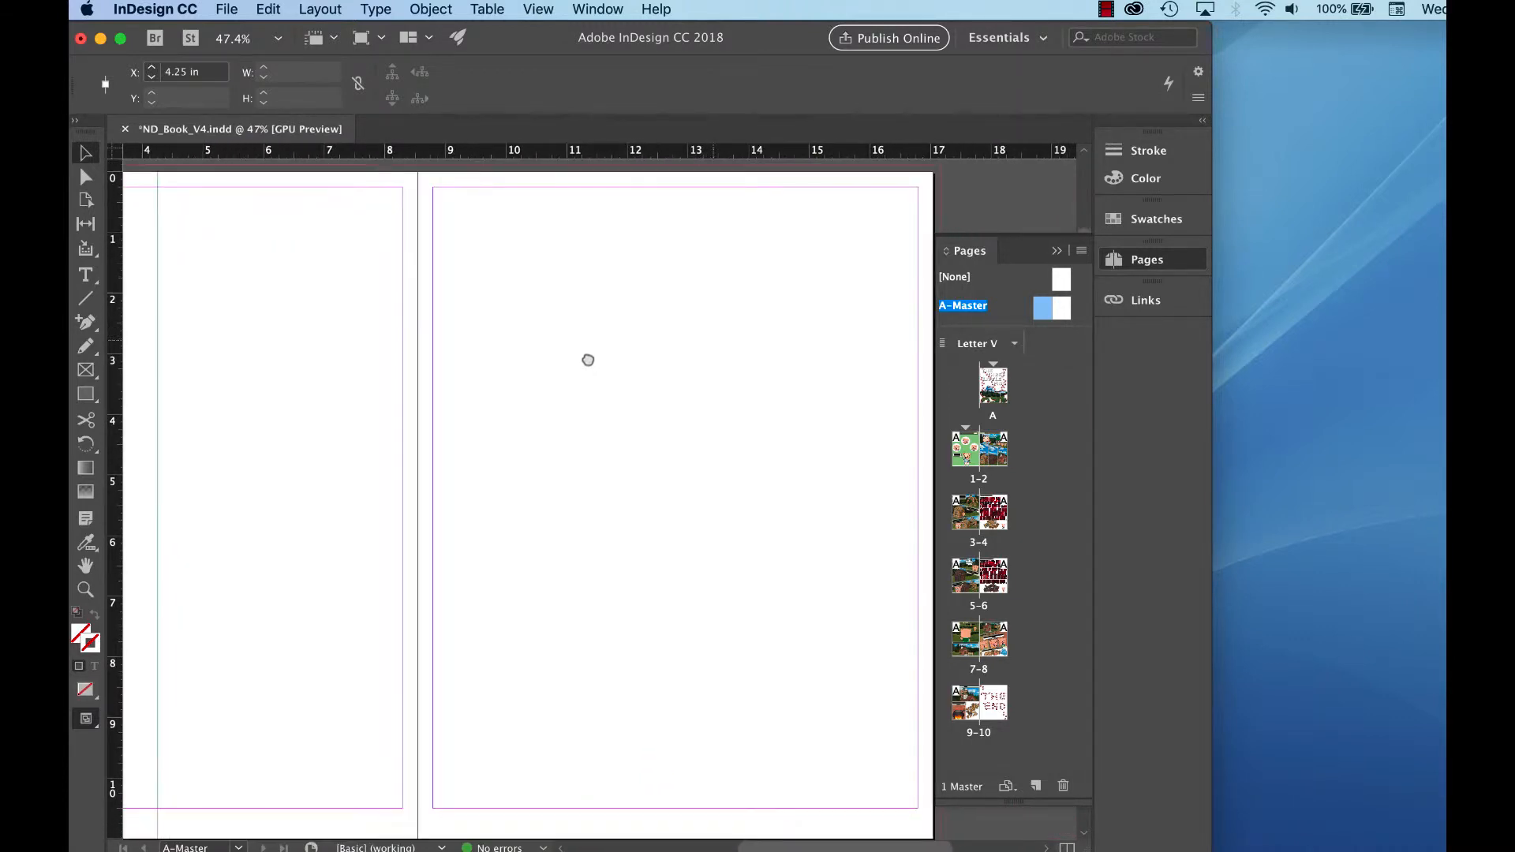
double_click(1063, 310)
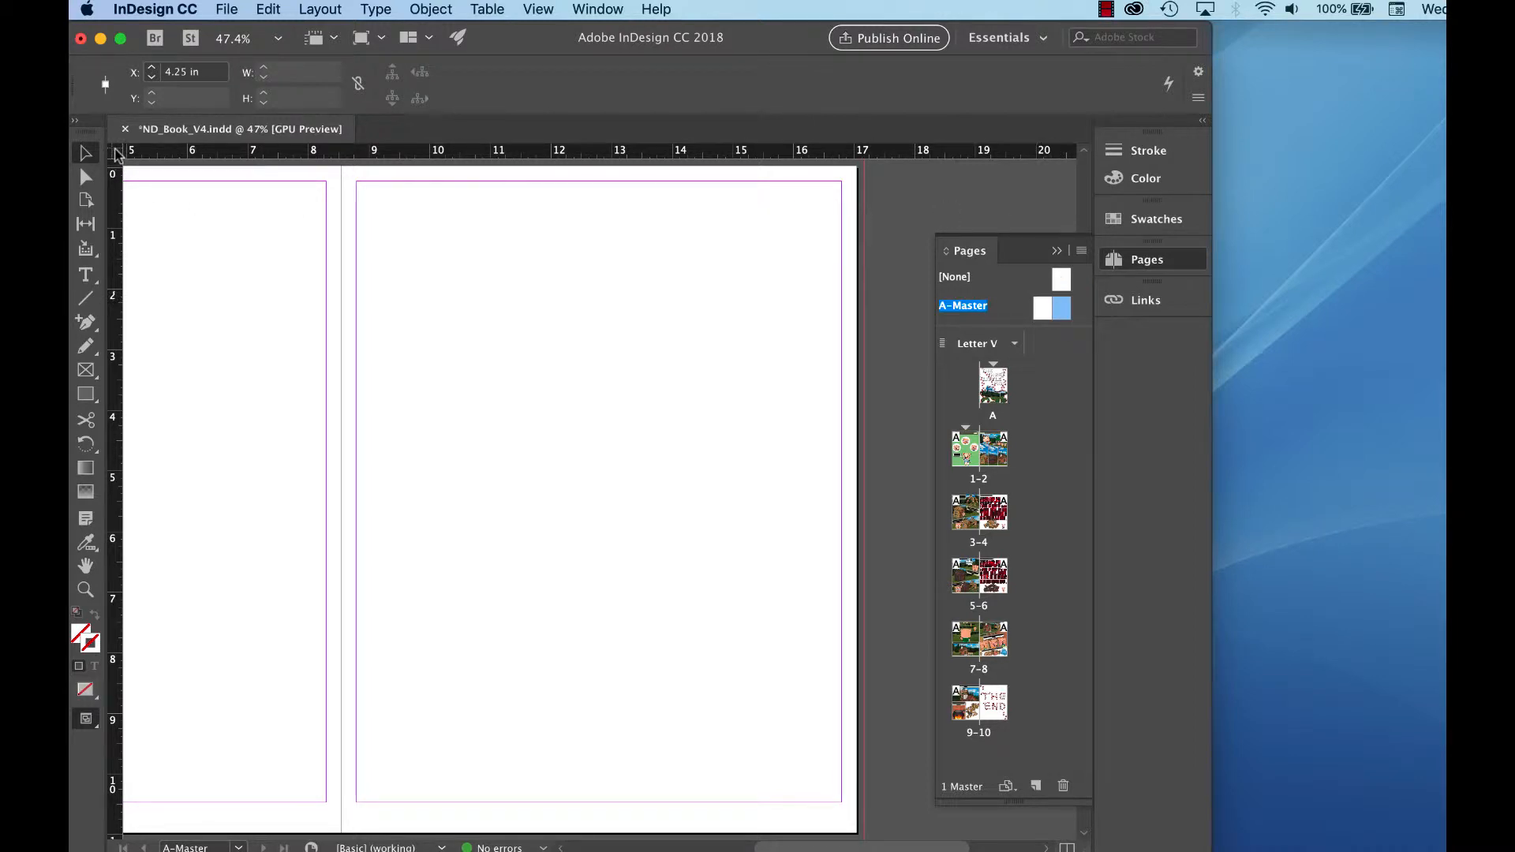
drag(115, 155, 344, 166)
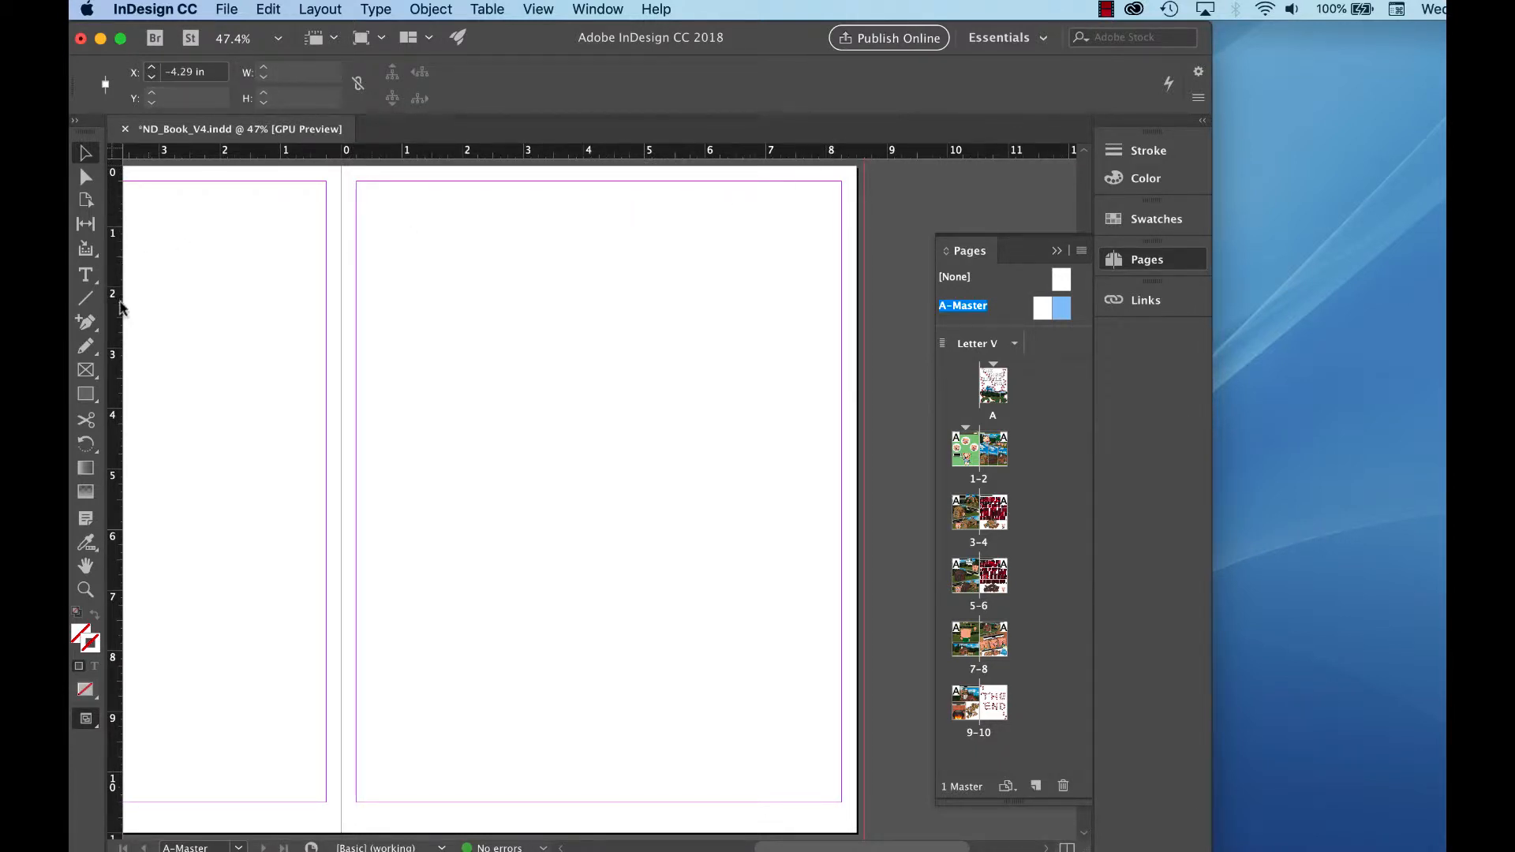
drag(115, 338, 604, 304)
click(596, 179)
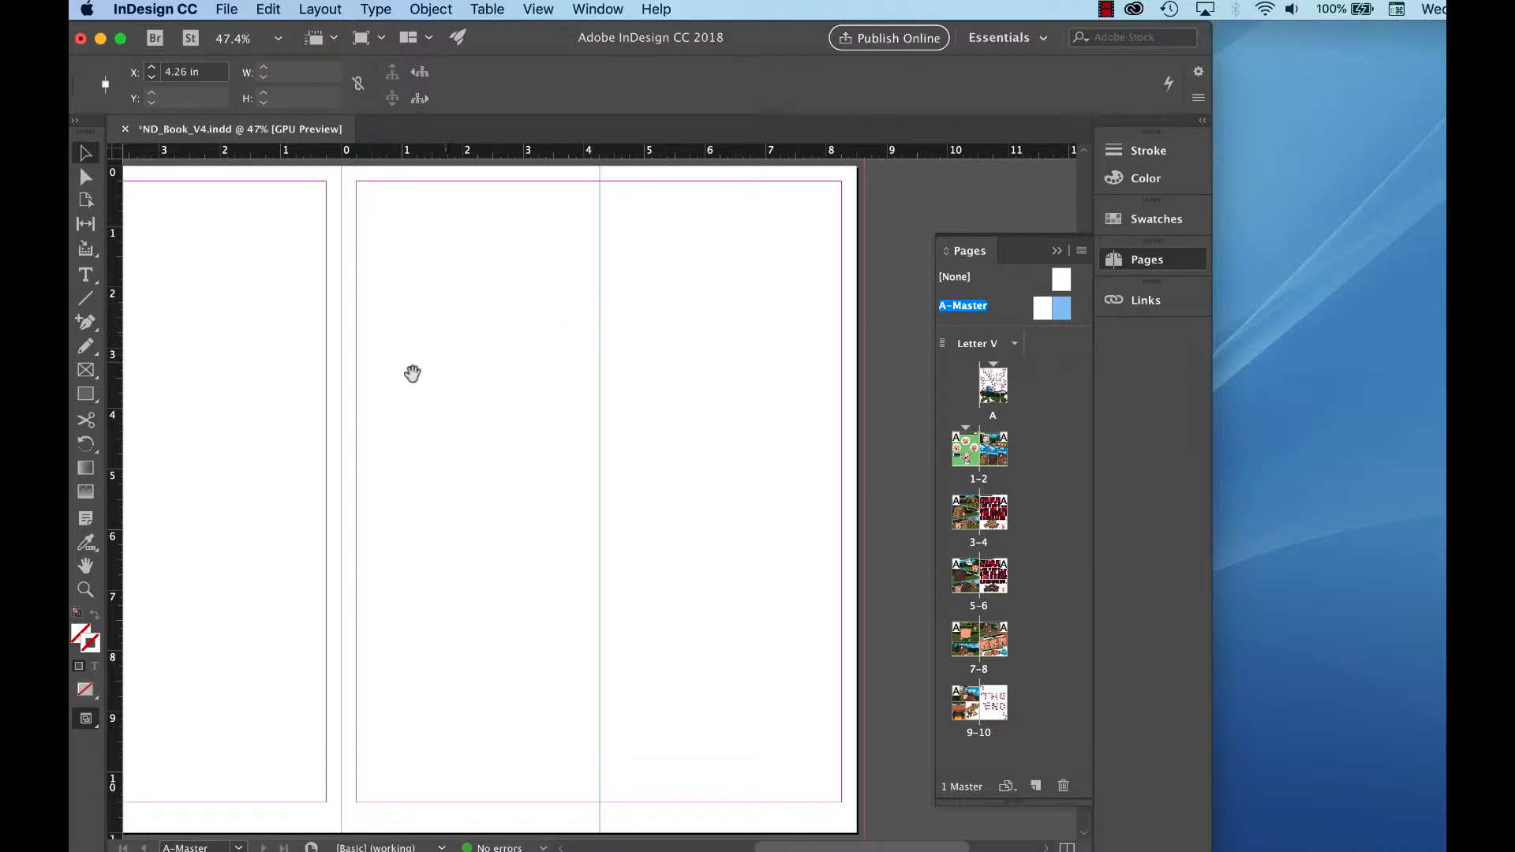
Step: Draw a small text frame with the Type tool across the vertical guide, in the bottom margin of A-Master's left page
drag(281, 390, 703, 375)
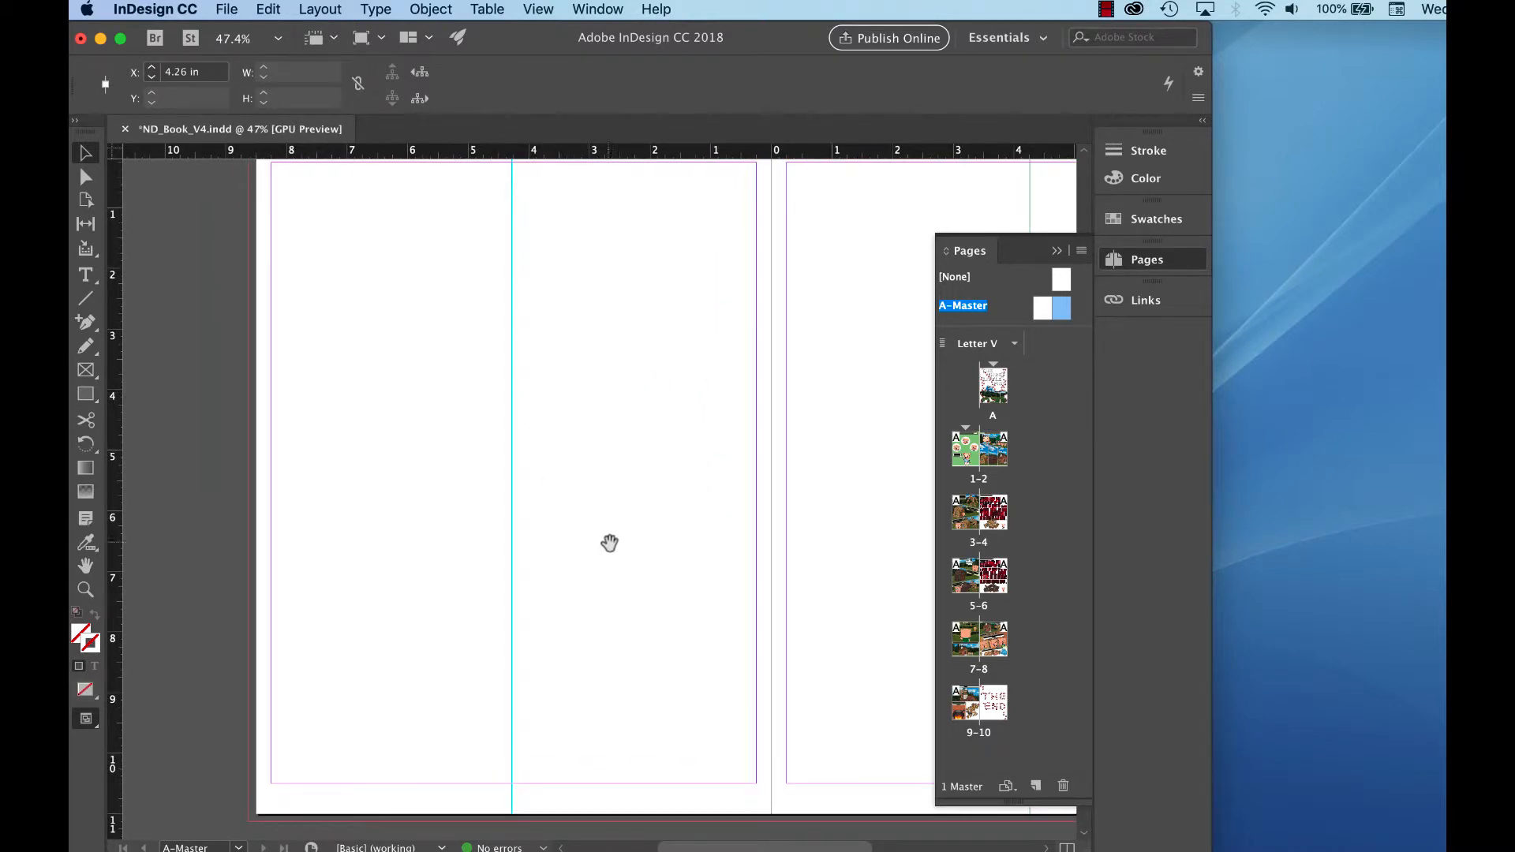
key(super+1)
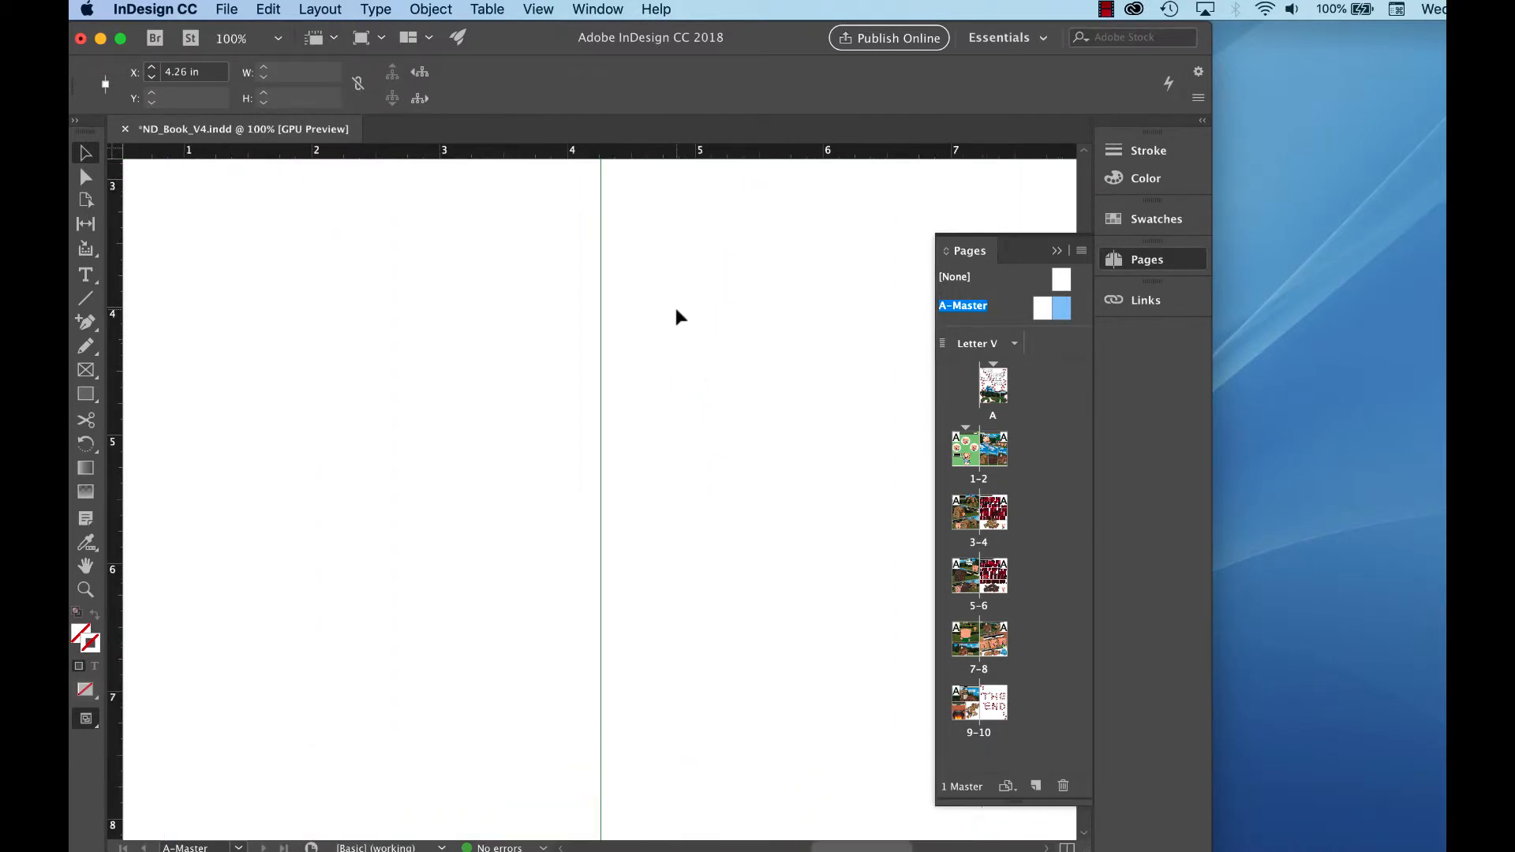
drag(677, 314, 604, 412)
drag(448, 448, 732, 371)
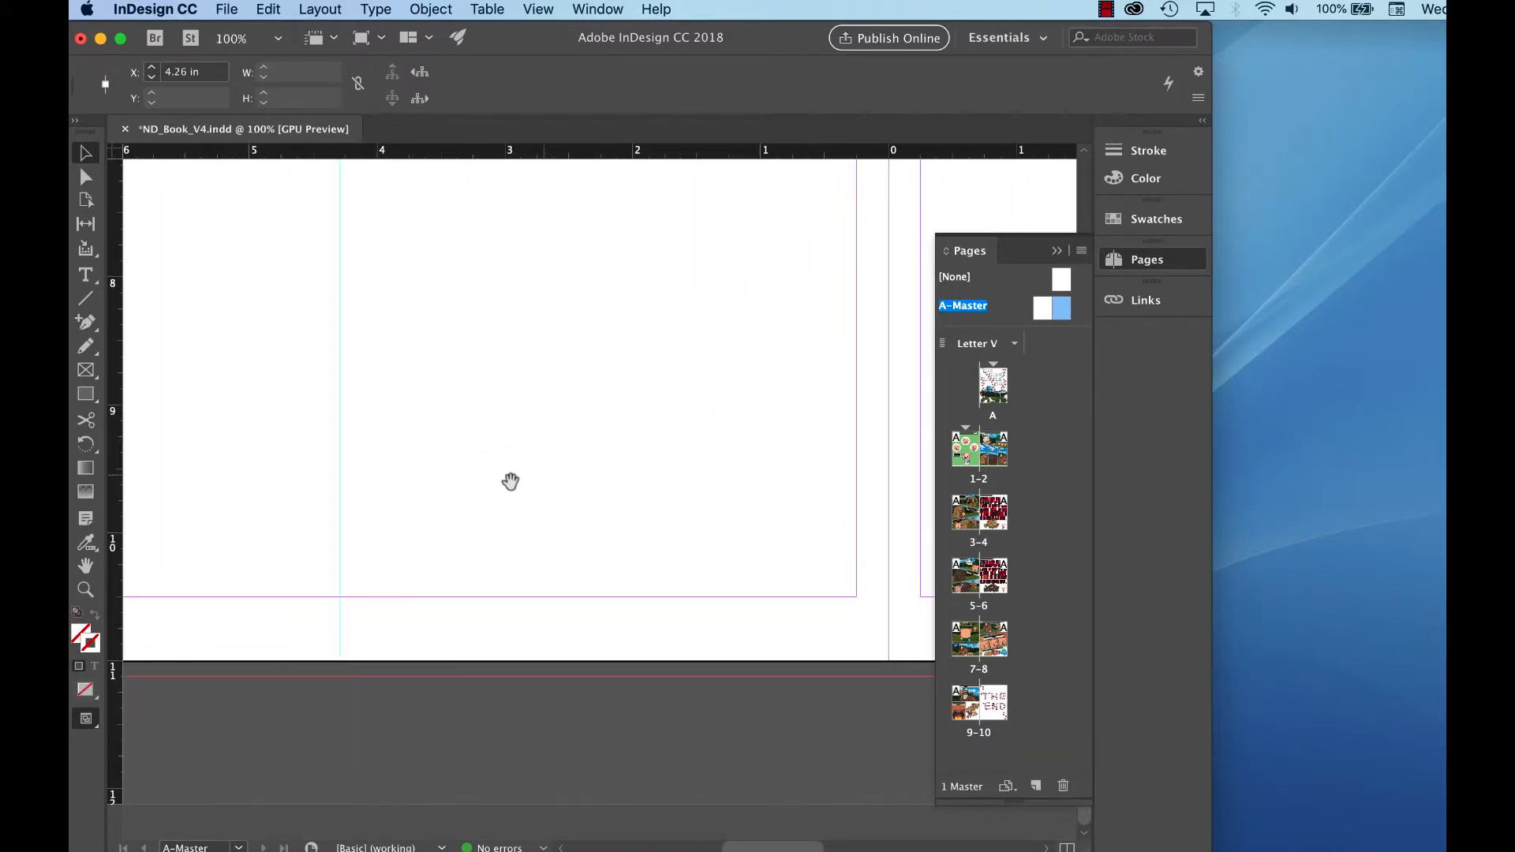
drag(484, 482, 758, 398)
drag(596, 431, 640, 422)
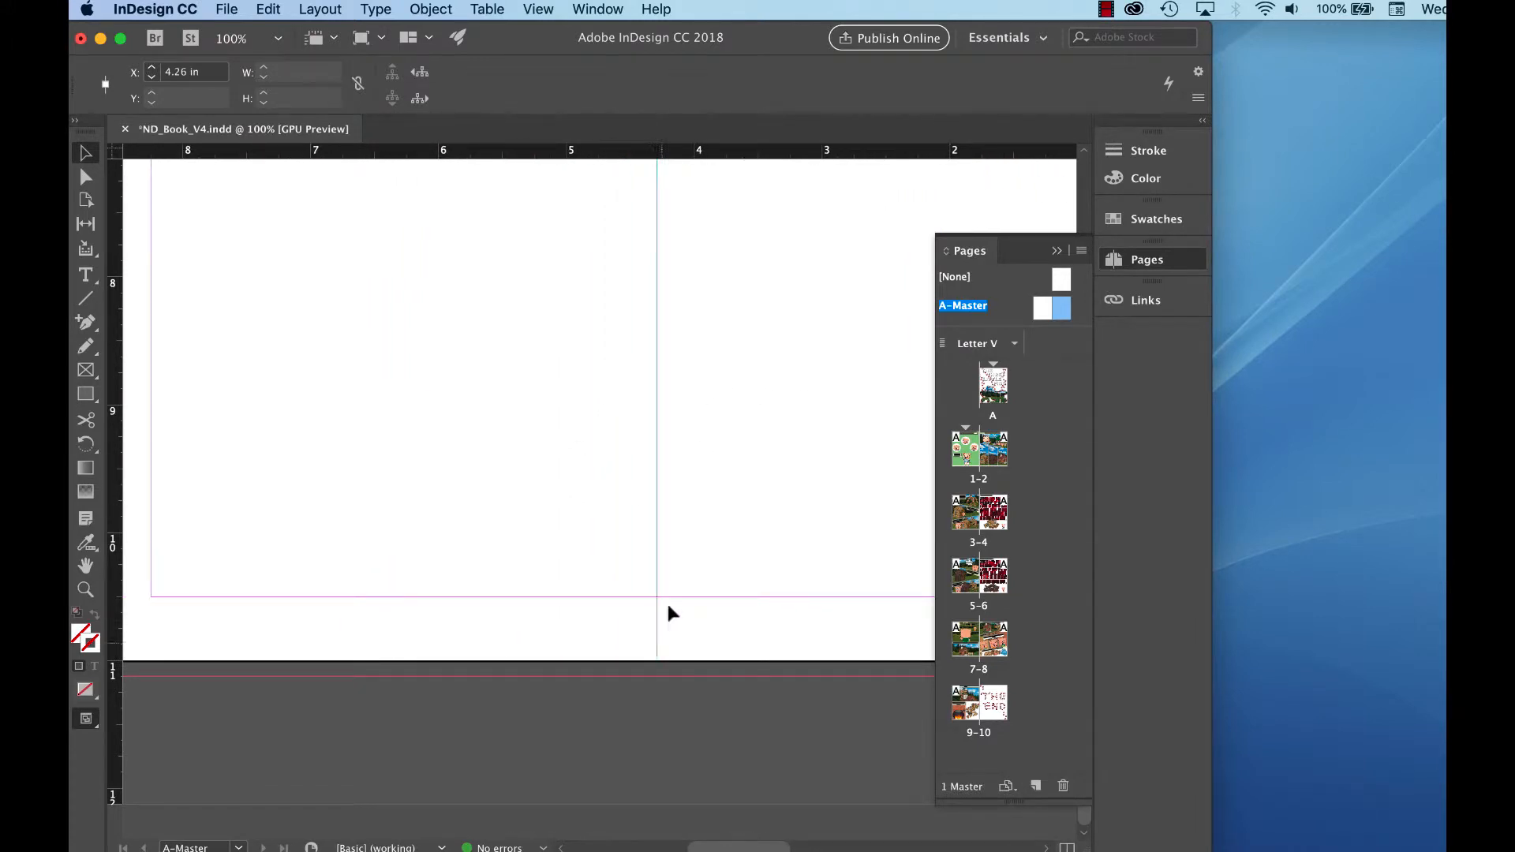
drag(85, 275, 131, 297)
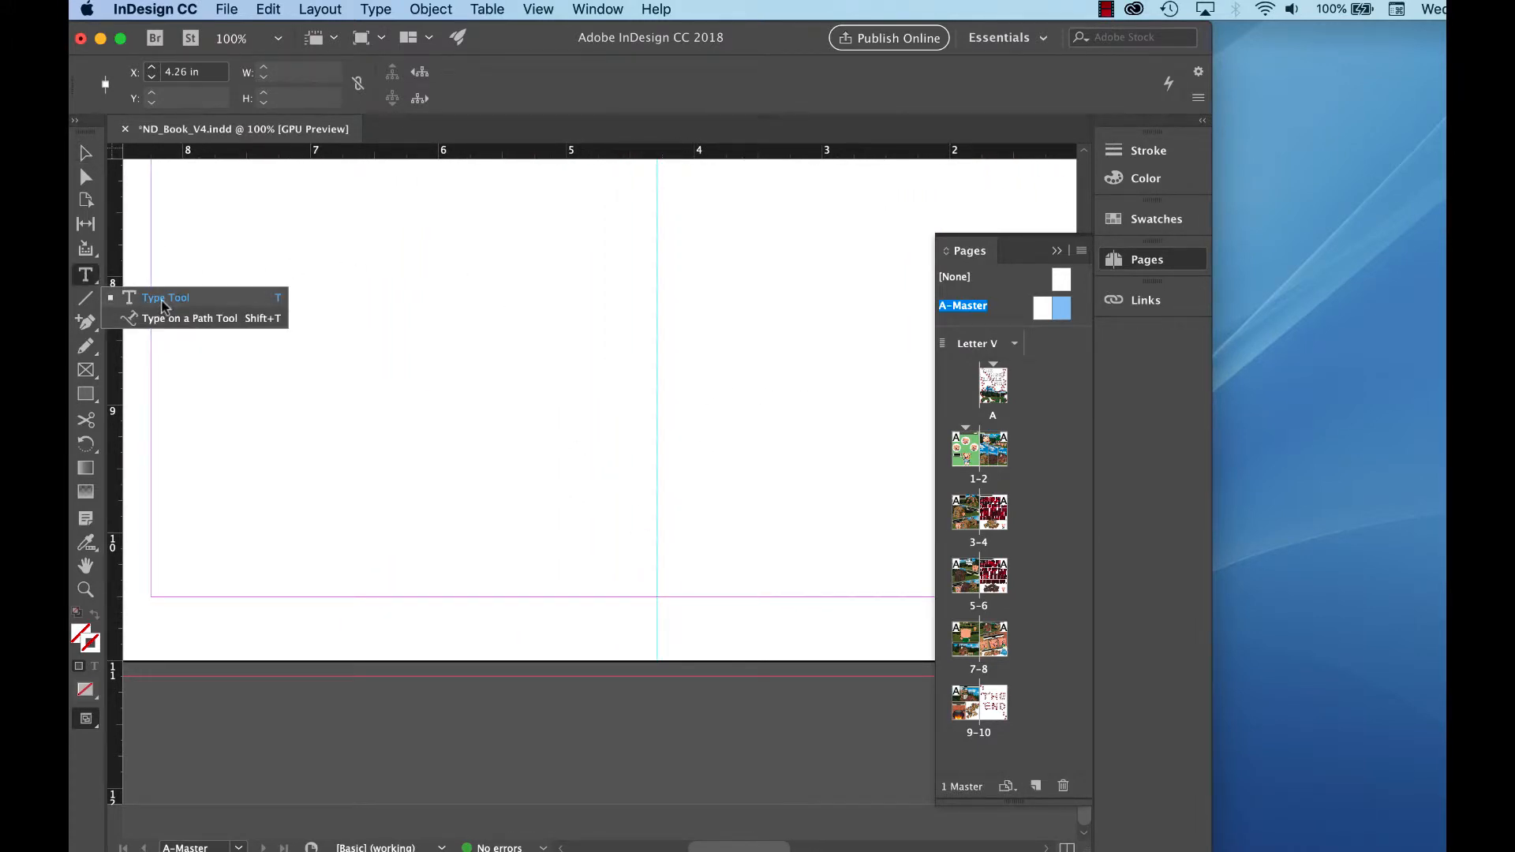
drag(578, 592, 731, 673)
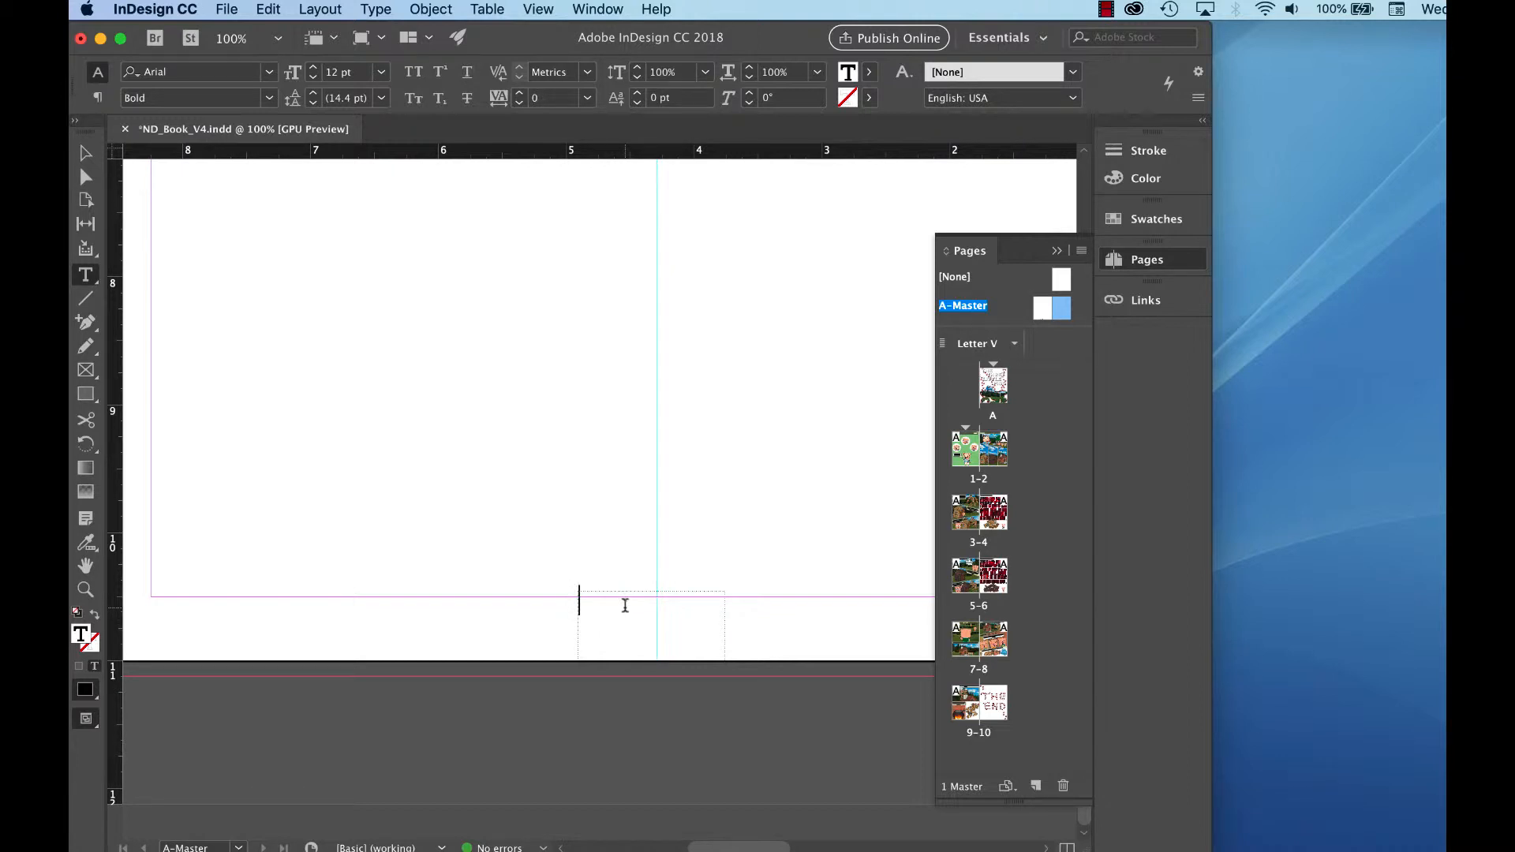
Step: Enter the placeholder letter "a" in the new text frame and format it in Arial Narrow at 14 pt
text(a)
double_click(584, 601)
click(269, 72)
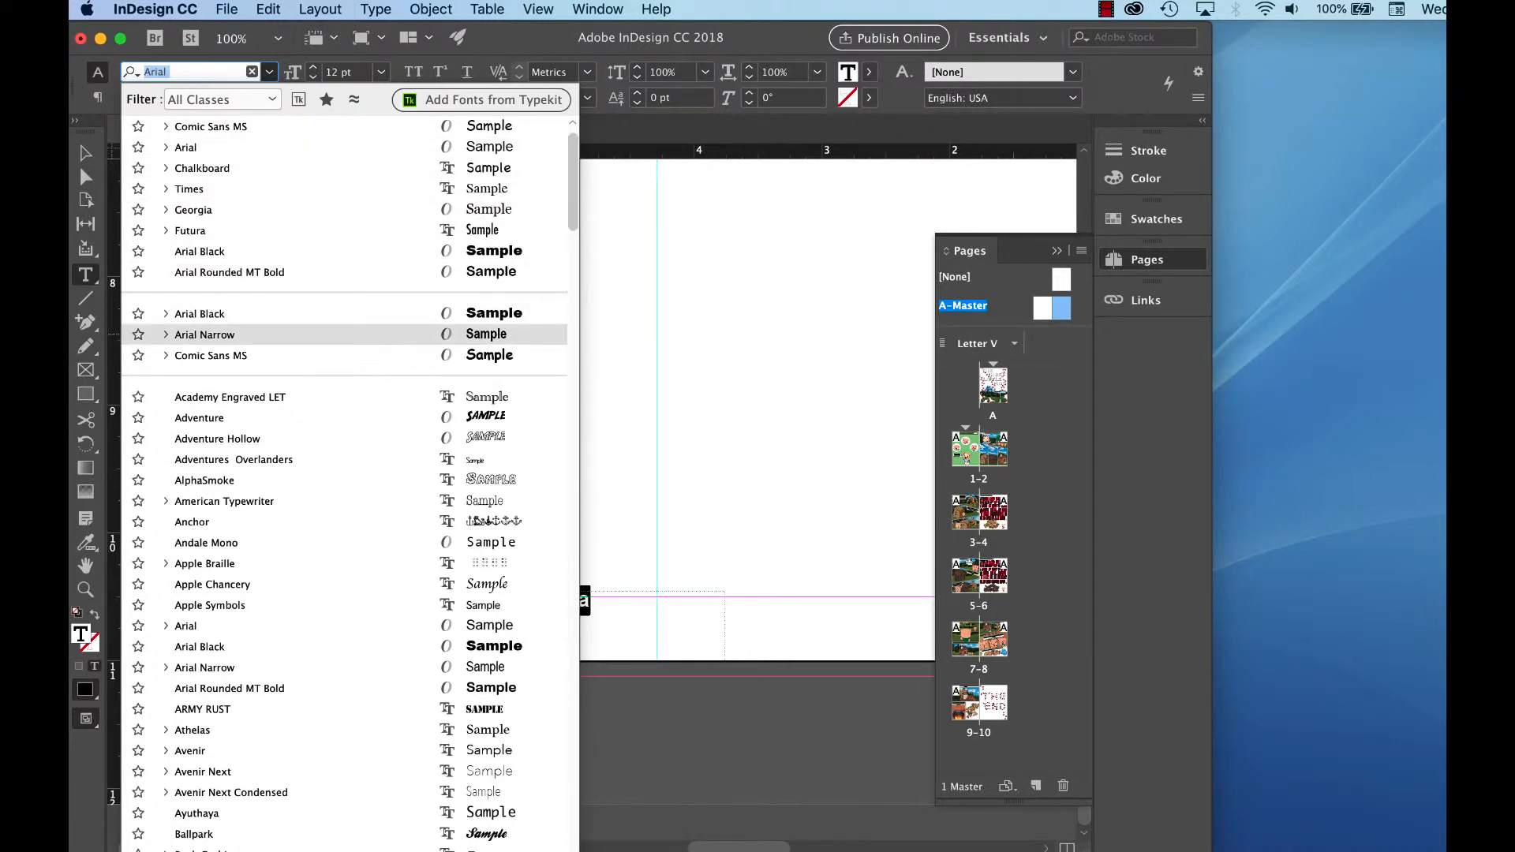
click(204, 335)
click(381, 72)
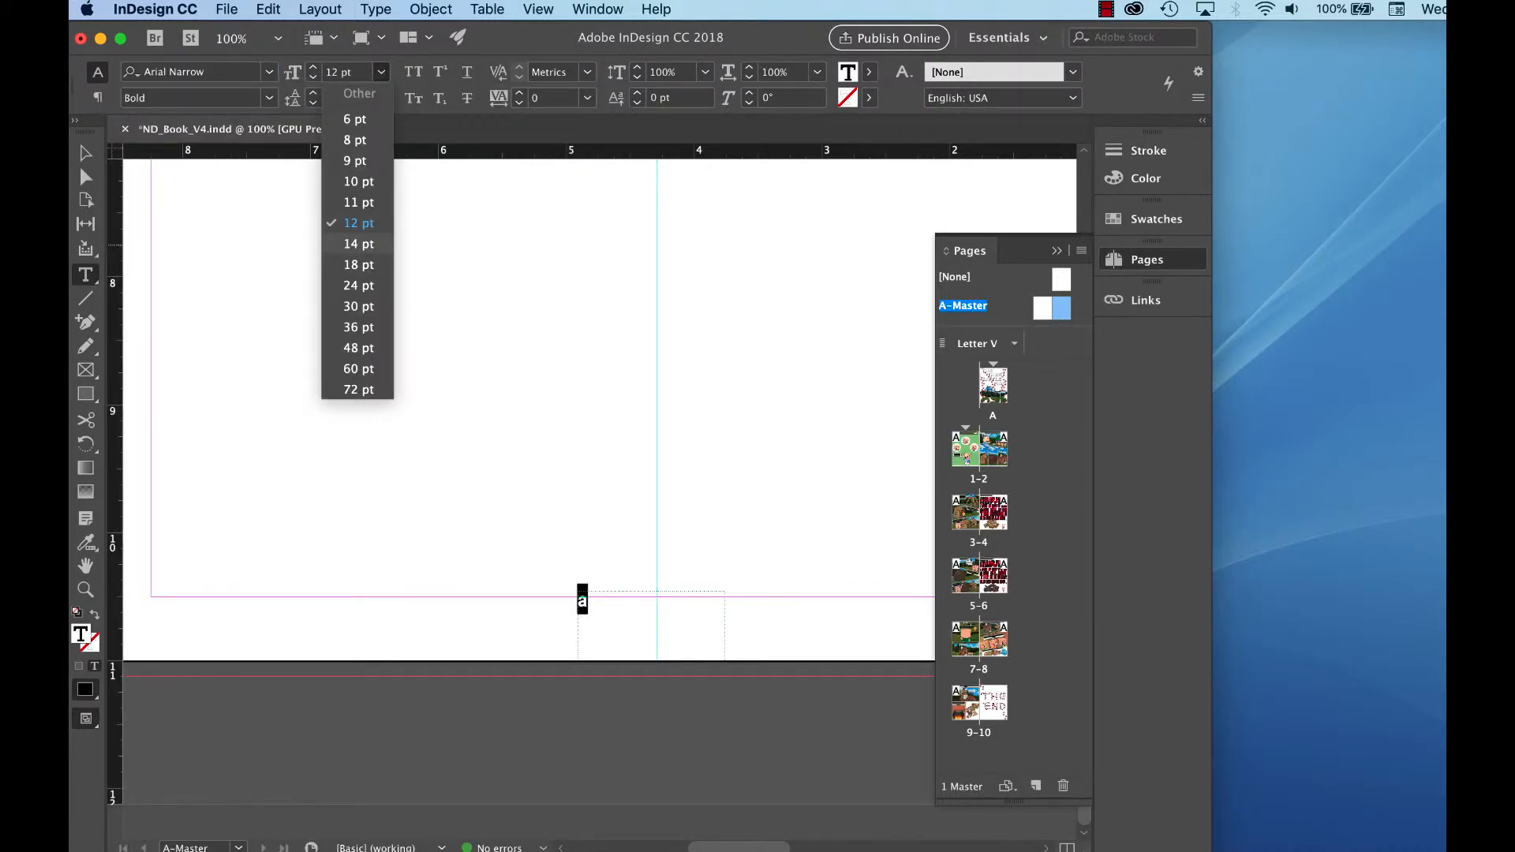
click(358, 244)
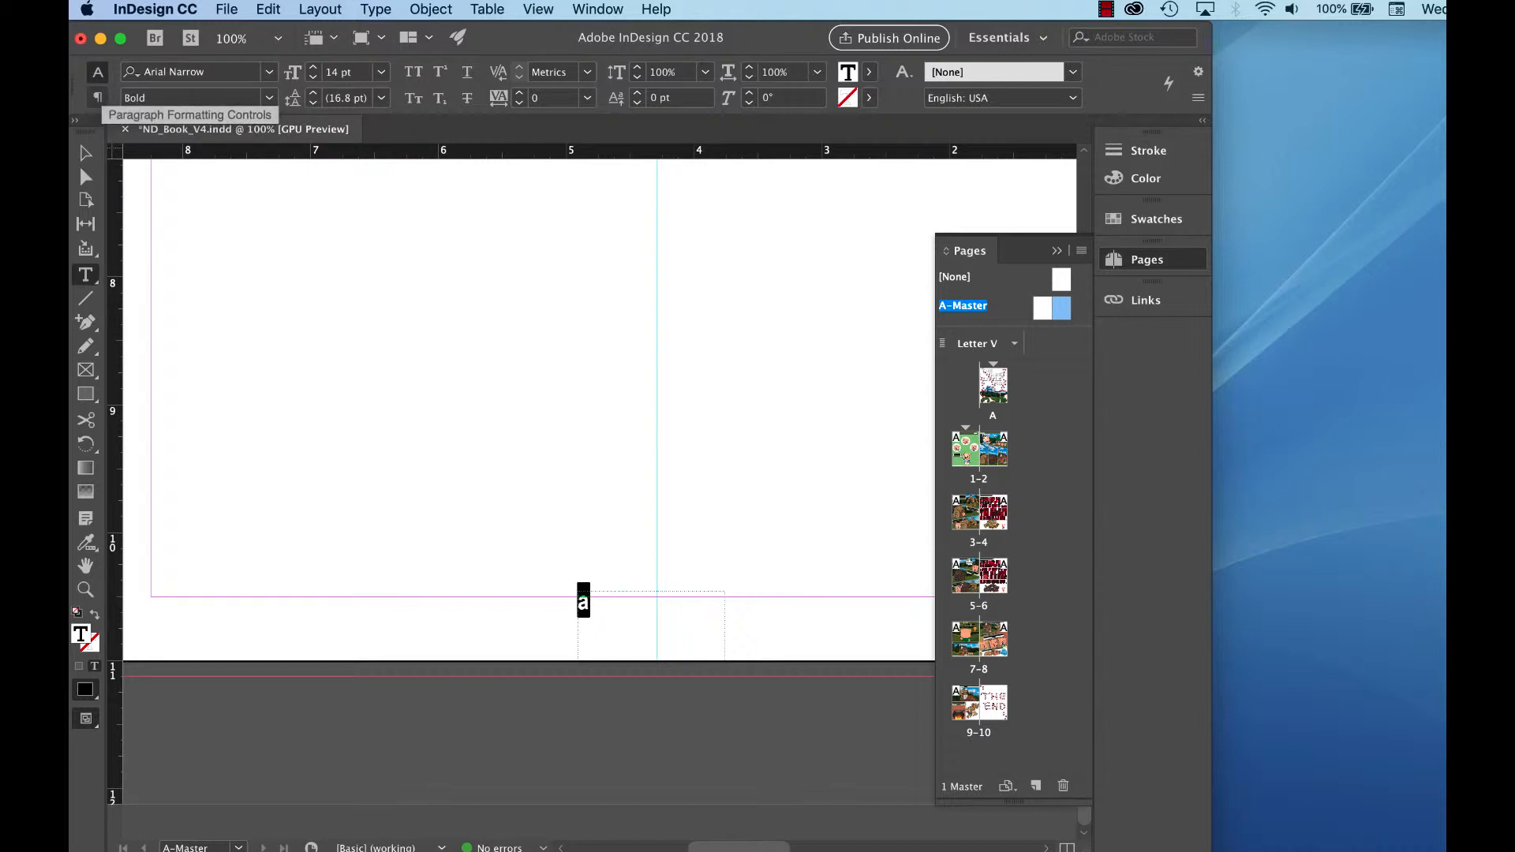
Step: Centre-align the placeholder letter's paragraph within its frame
click(97, 97)
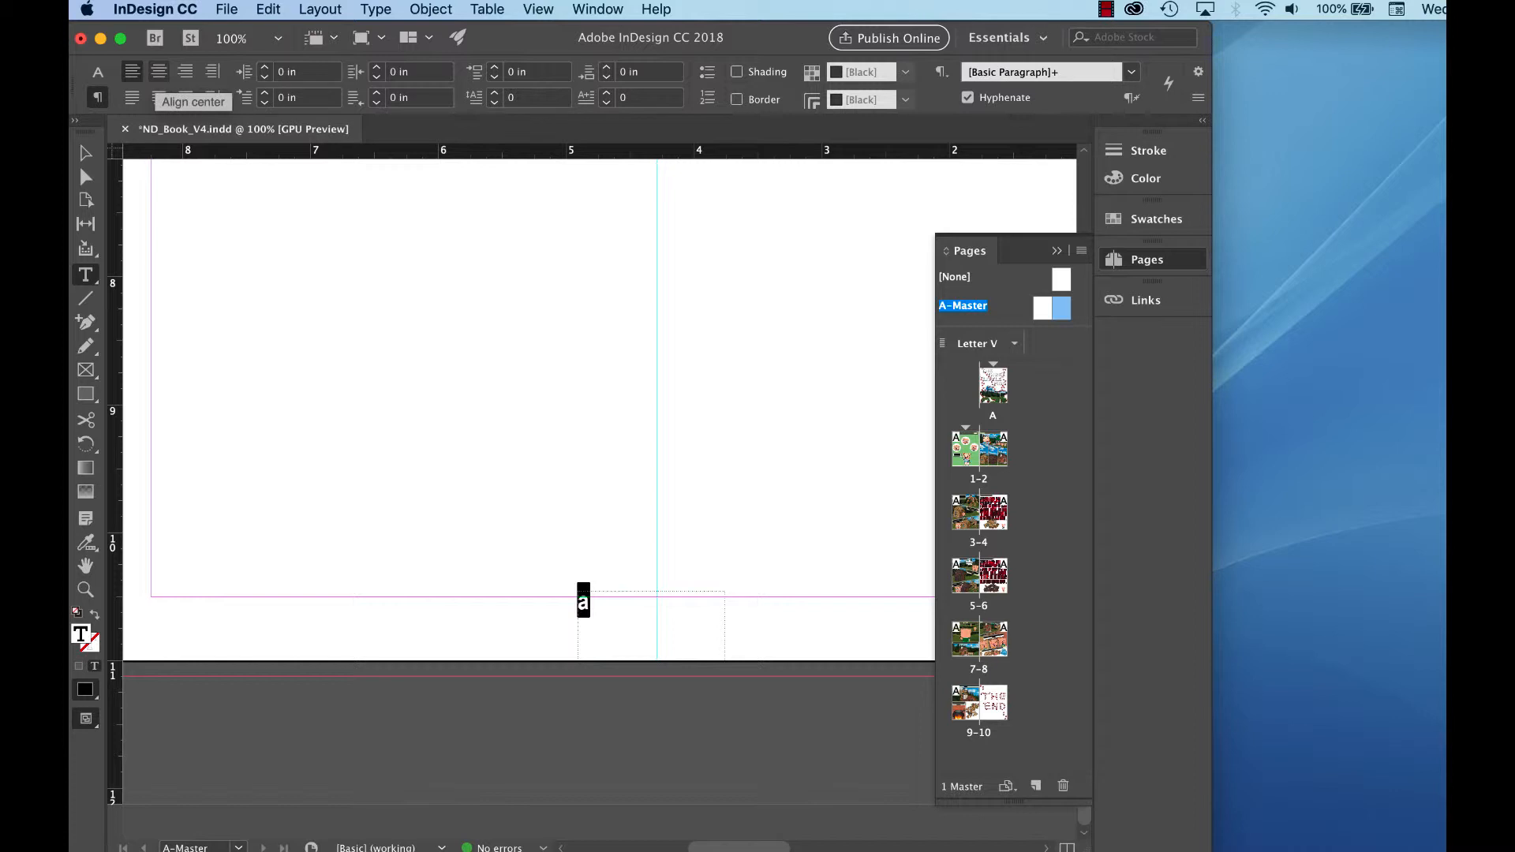
click(159, 71)
click(97, 71)
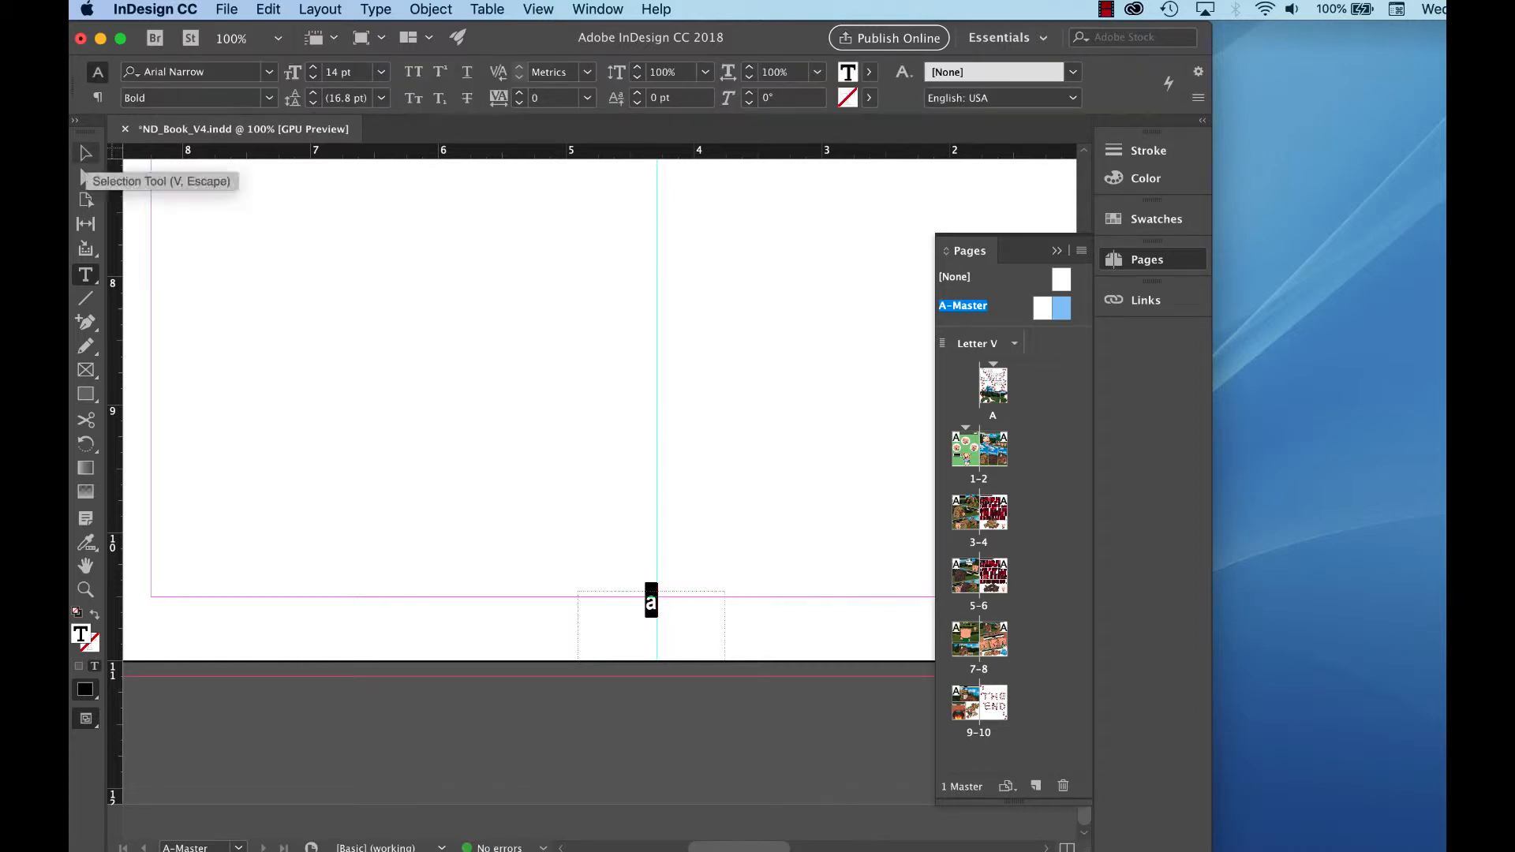
Step: Centre the text frame on the vertical guide within the bottom margin, at about Y 10.67 in, and reduce its height to about 0.27 in
click(86, 153)
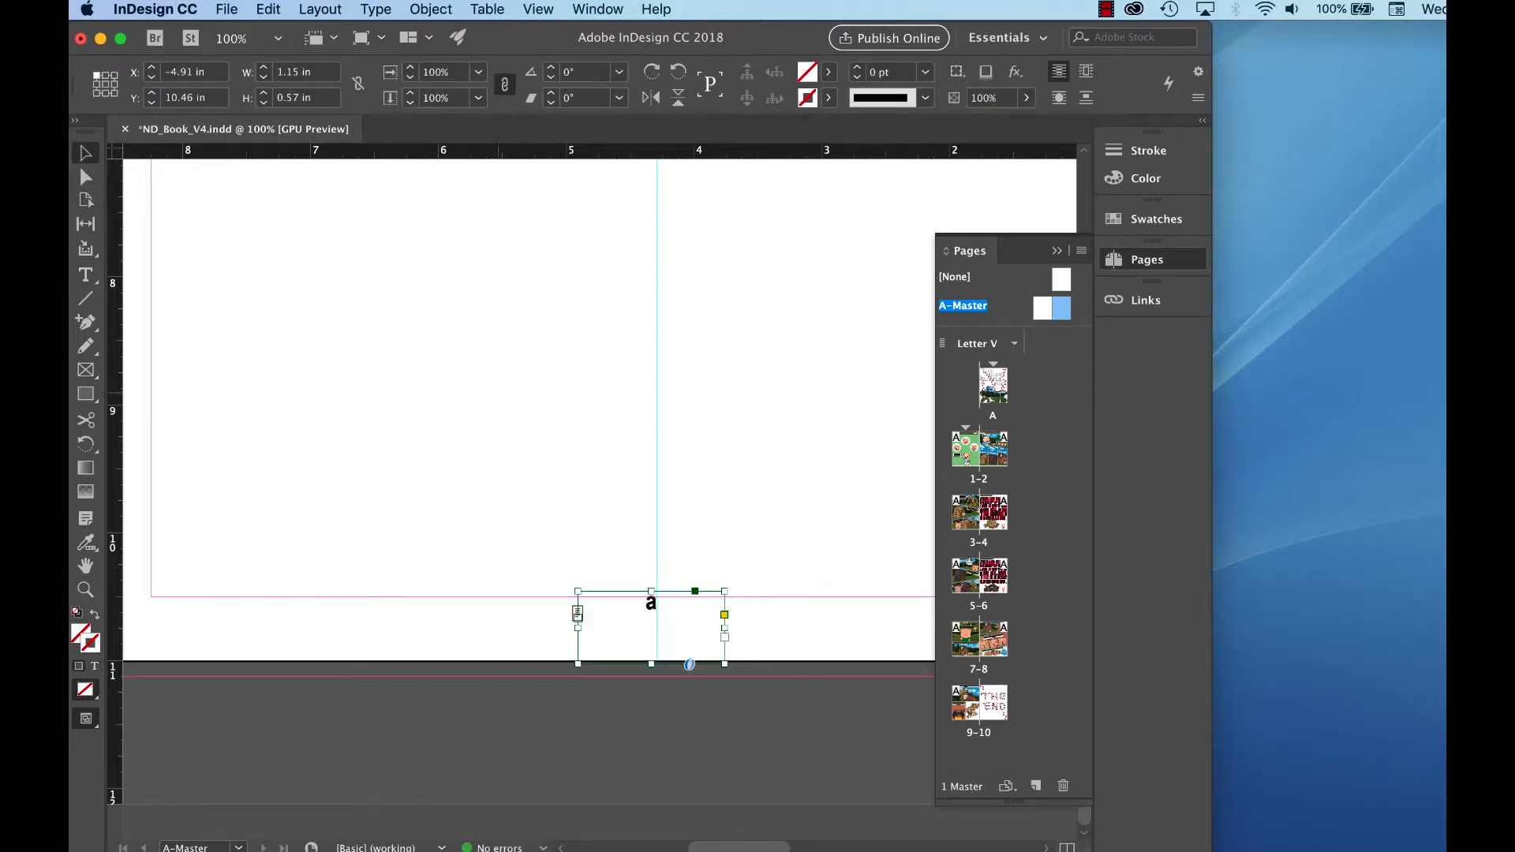
drag(682, 591, 688, 617)
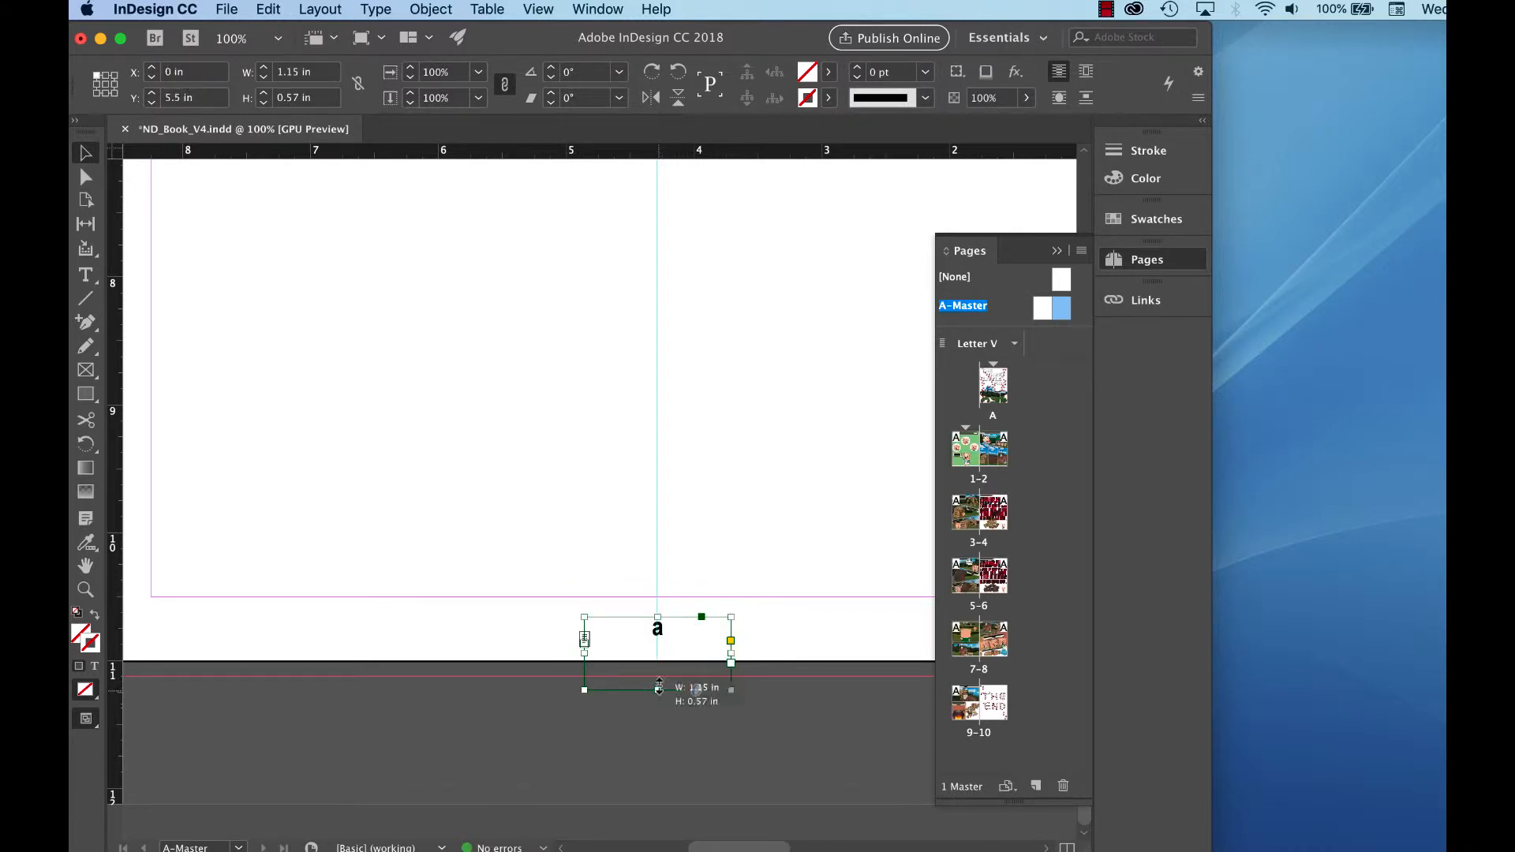
drag(658, 689, 658, 651)
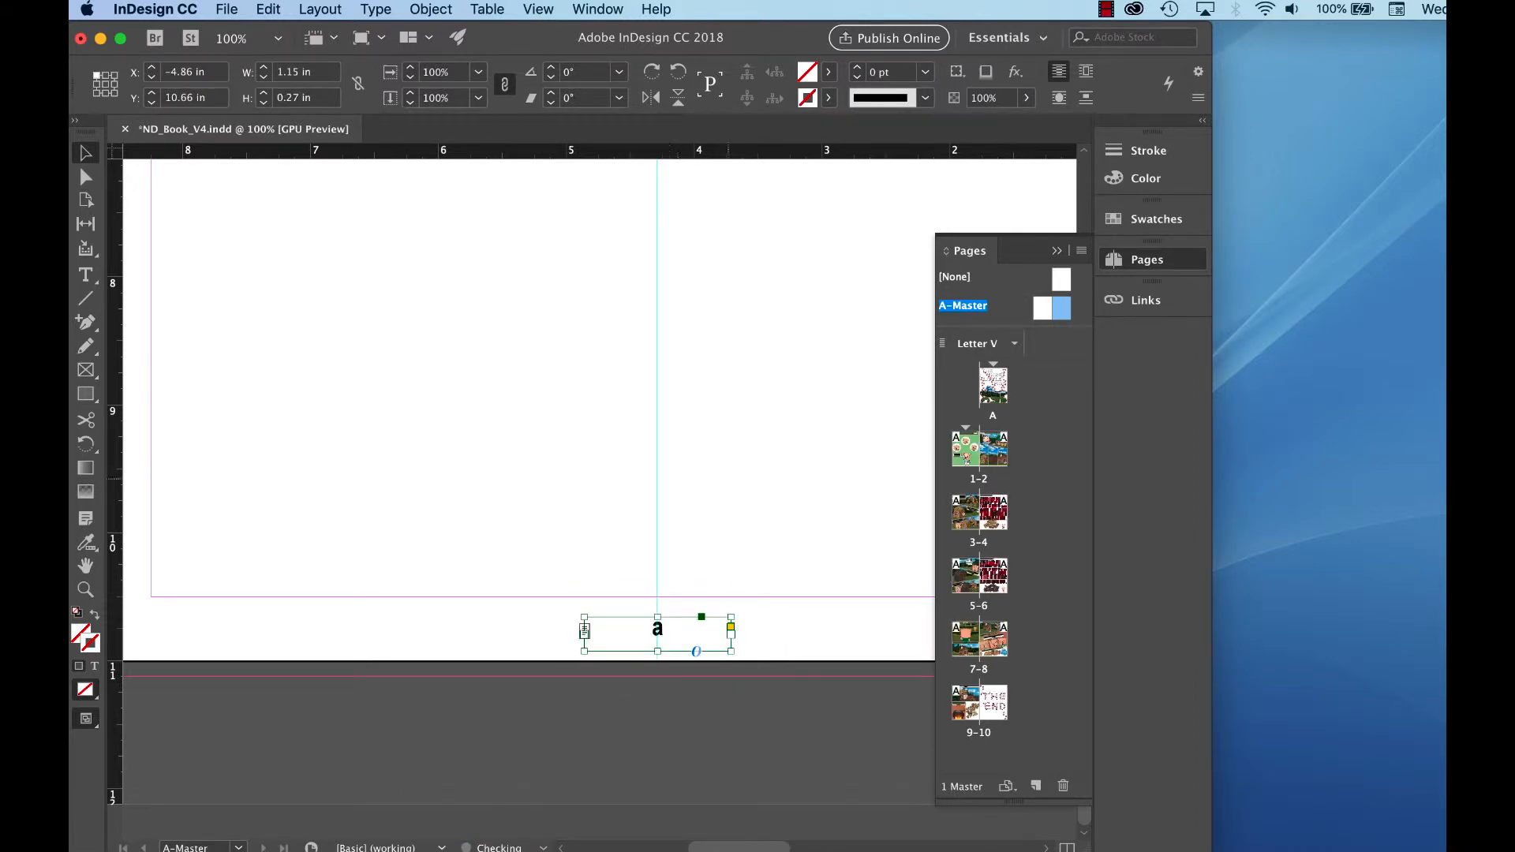
key(super+equal)
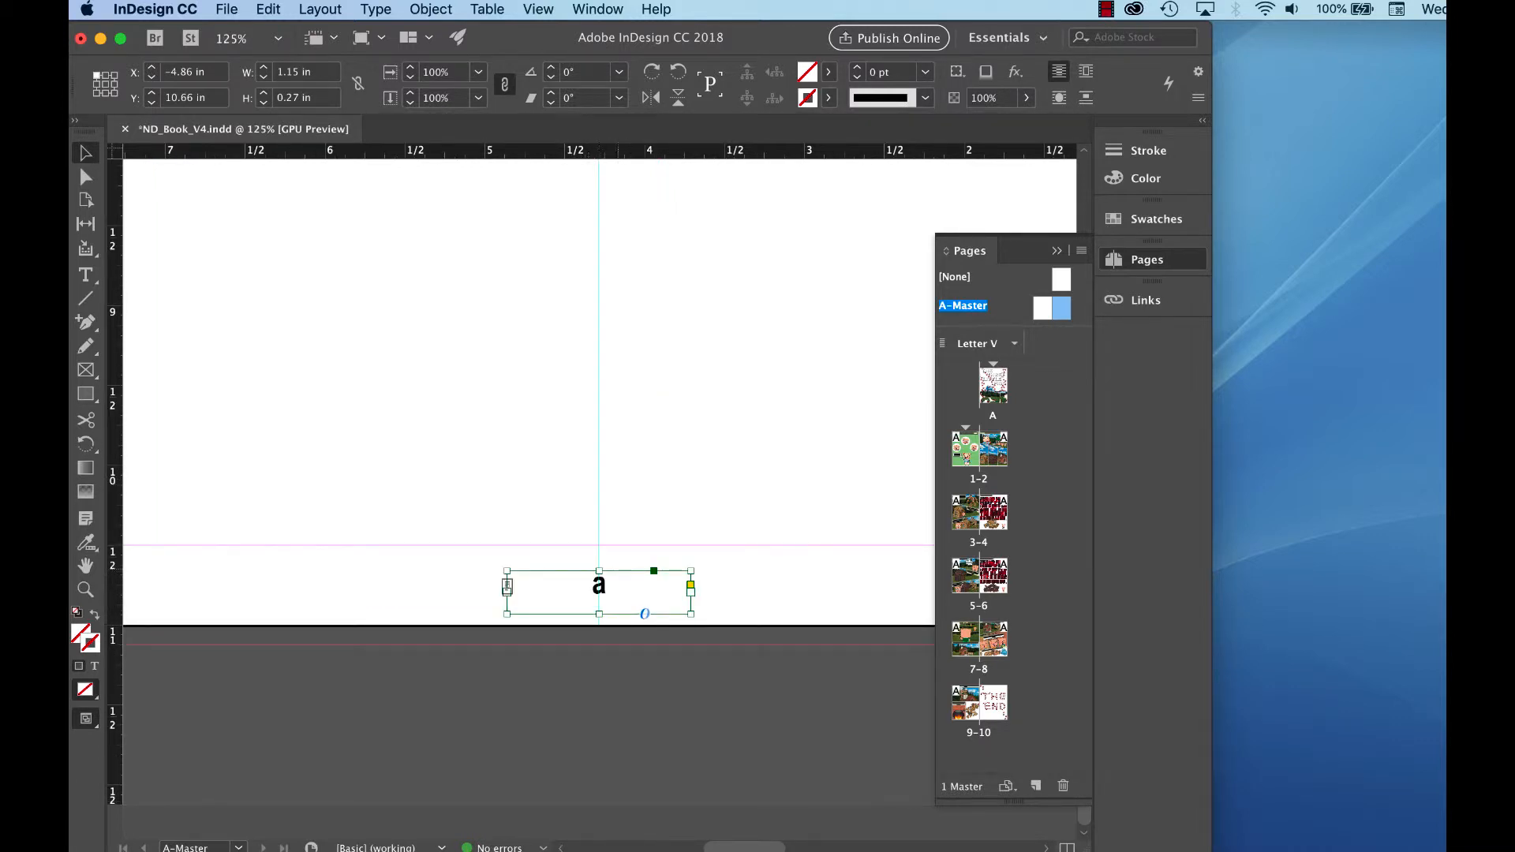
drag(599, 587, 599, 592)
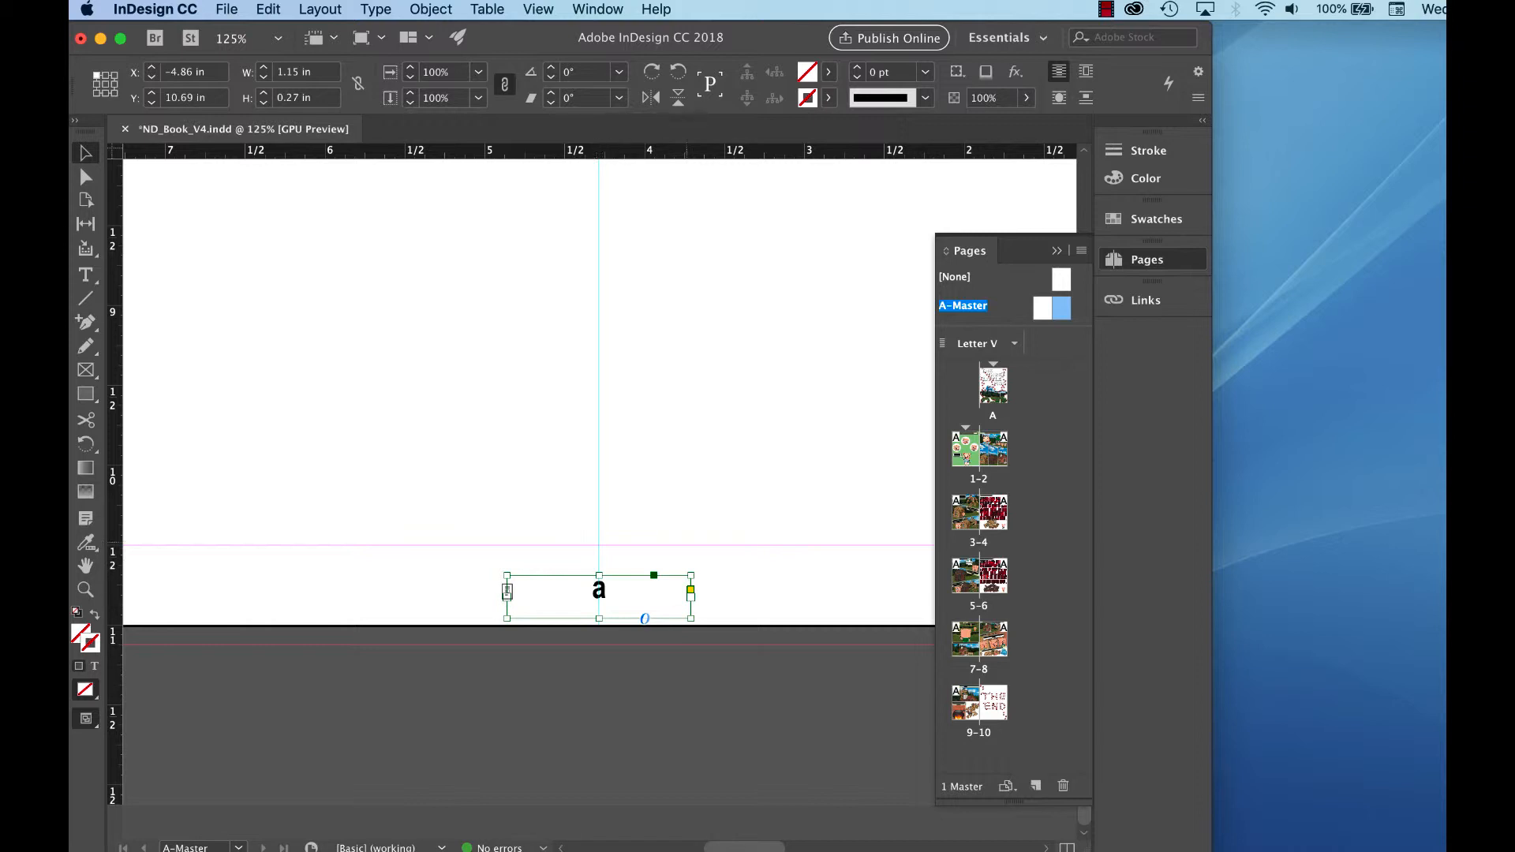
mouse_move(612, 602)
mouse_down()
mouse_move(613, 561)
mouse_move(603, 626)
mouse_move(598, 582)
mouse_up()
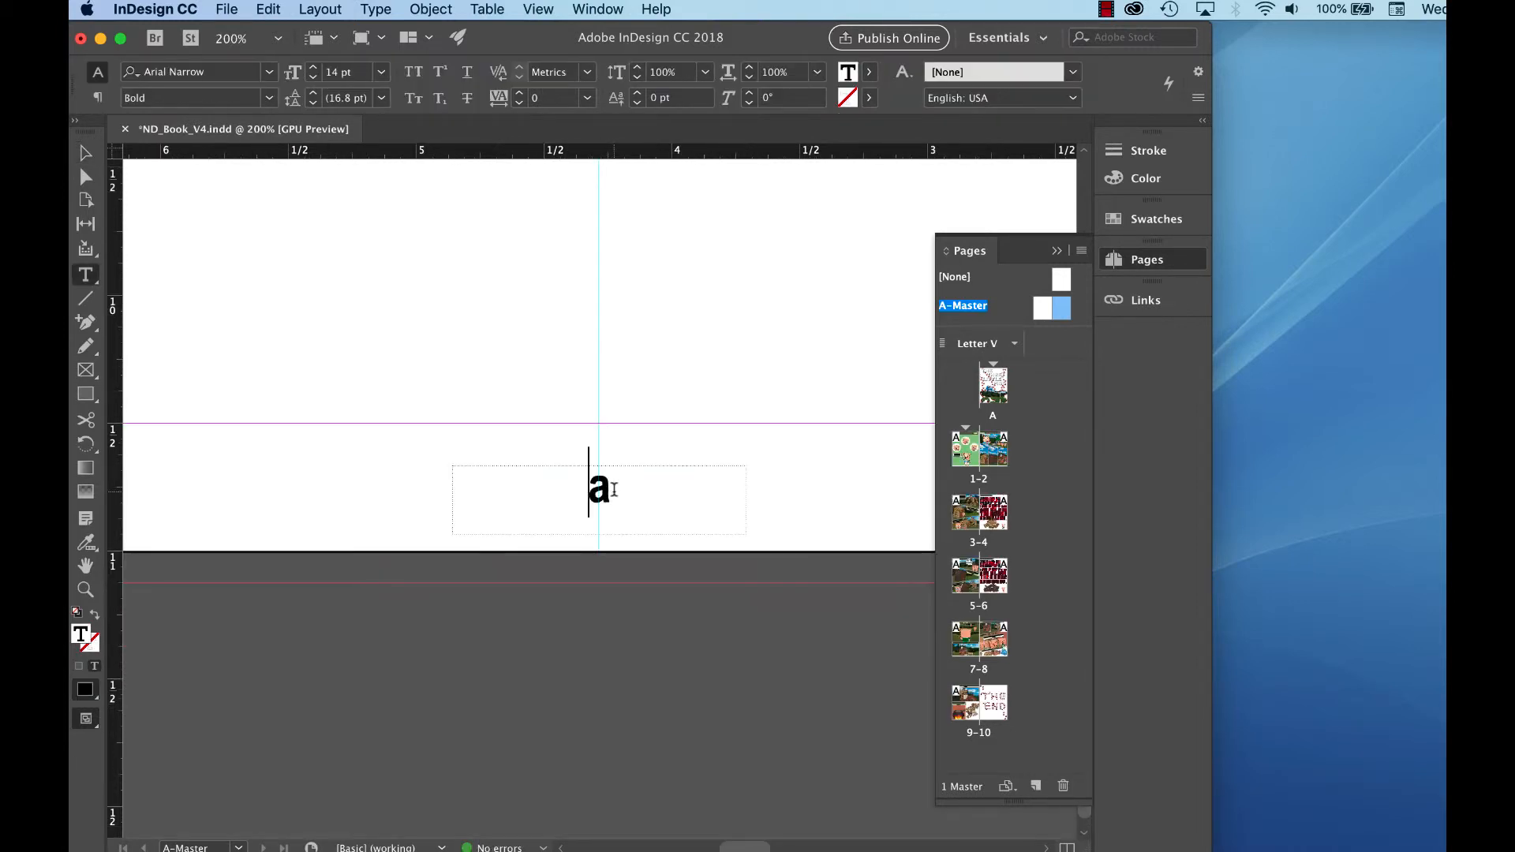
Step: Replace the placeholder "a" with the Current Page Number marker and deselect the text
drag(615, 490, 575, 487)
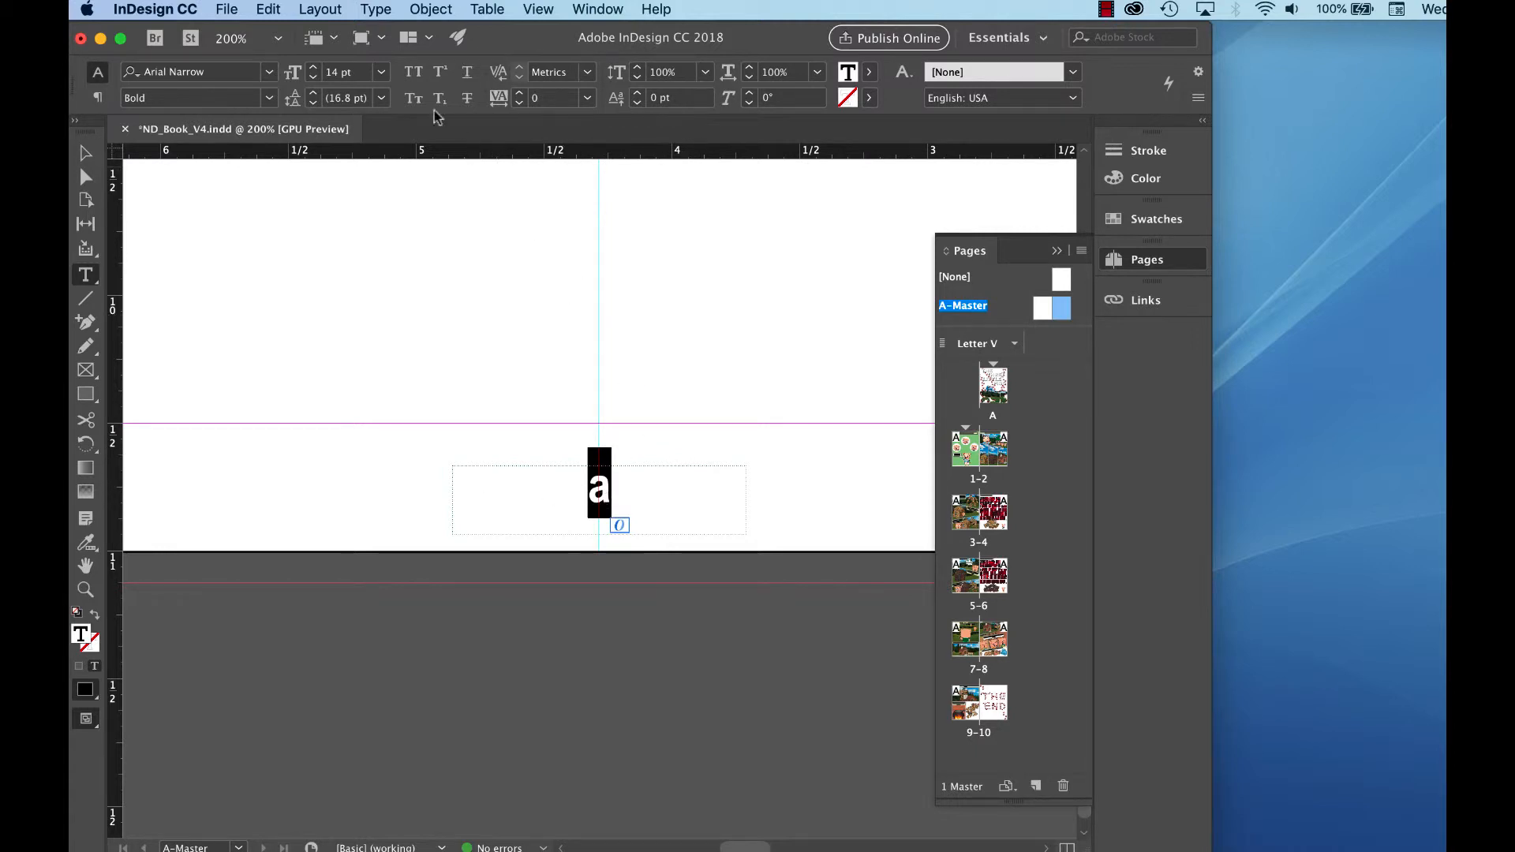
click(375, 10)
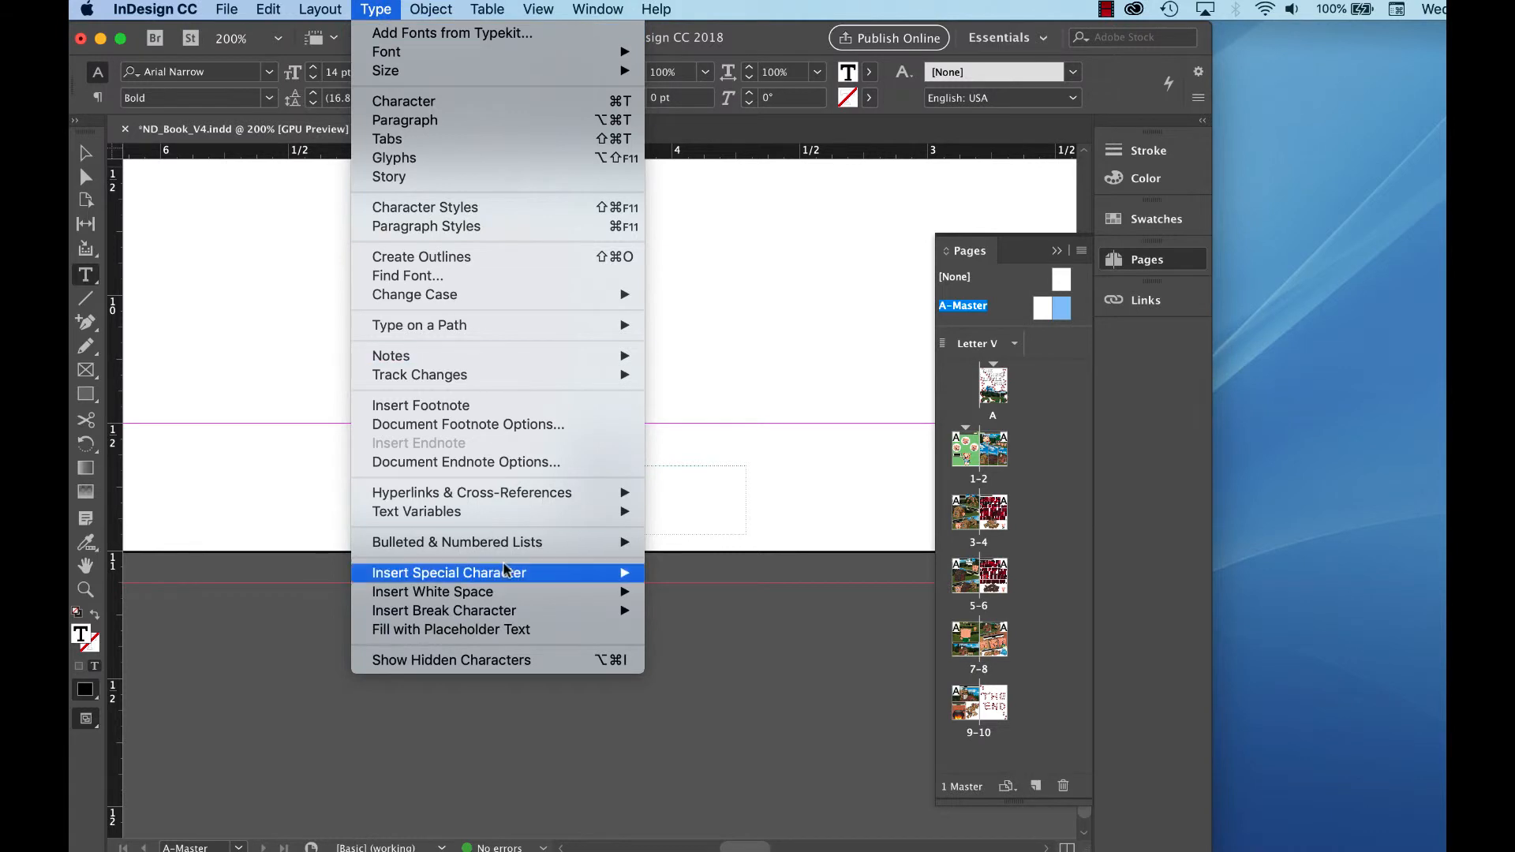
mouse_move(449, 576)
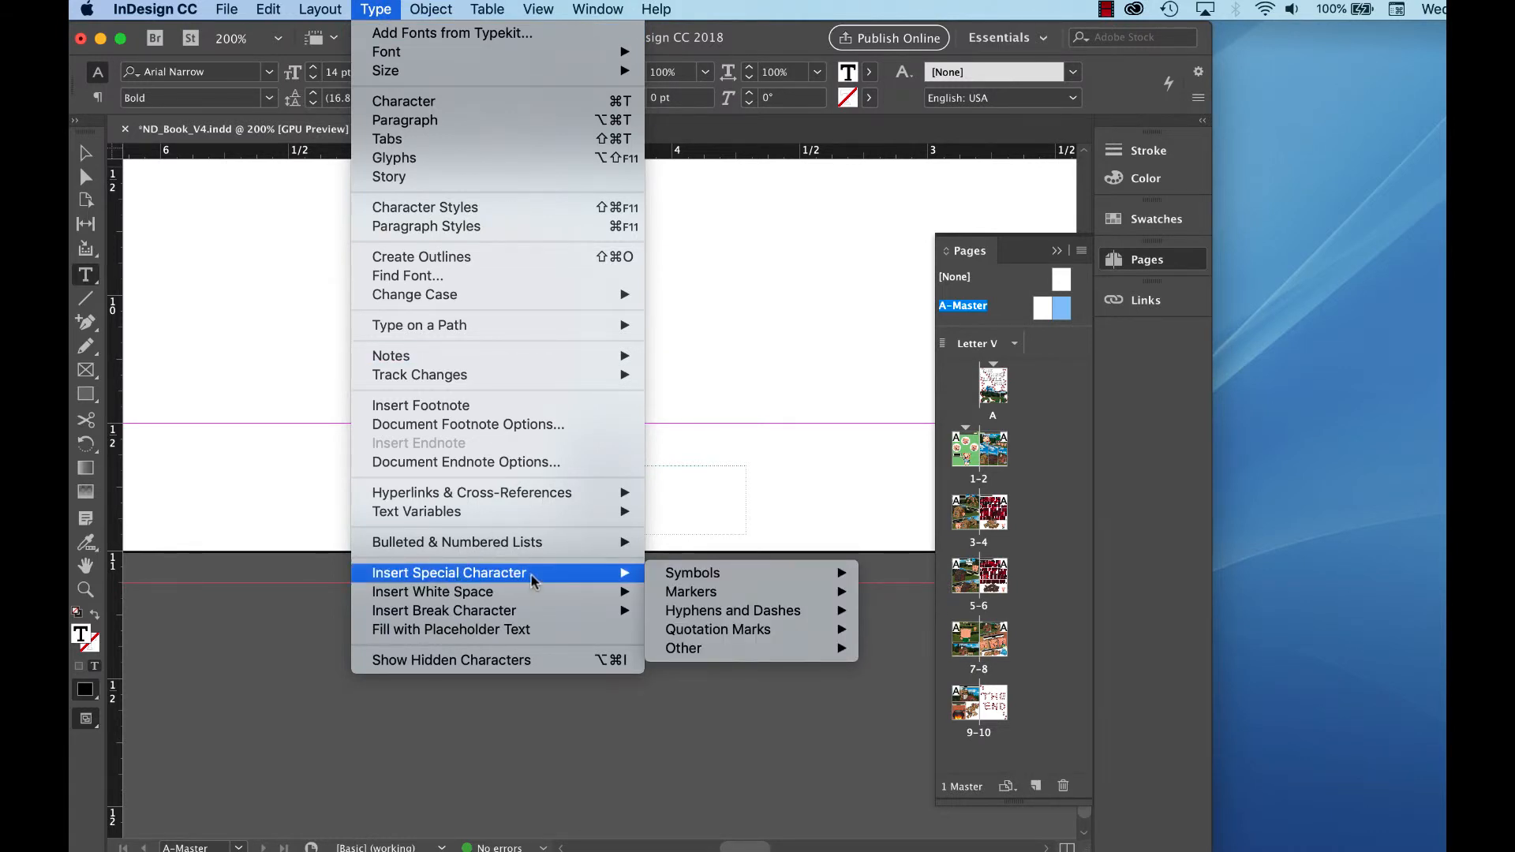
mouse_move(676, 599)
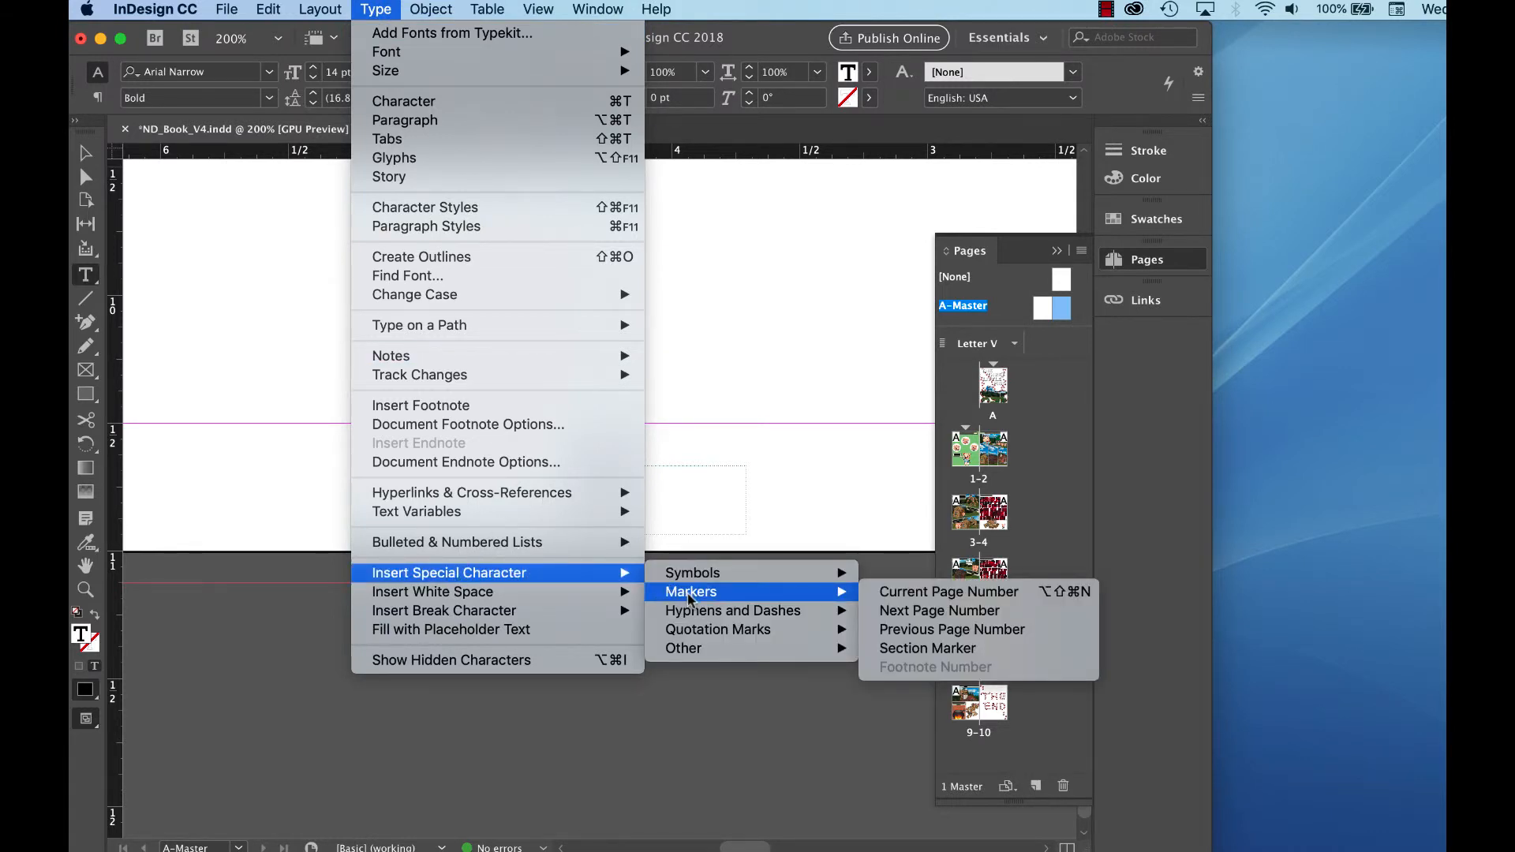
click(913, 594)
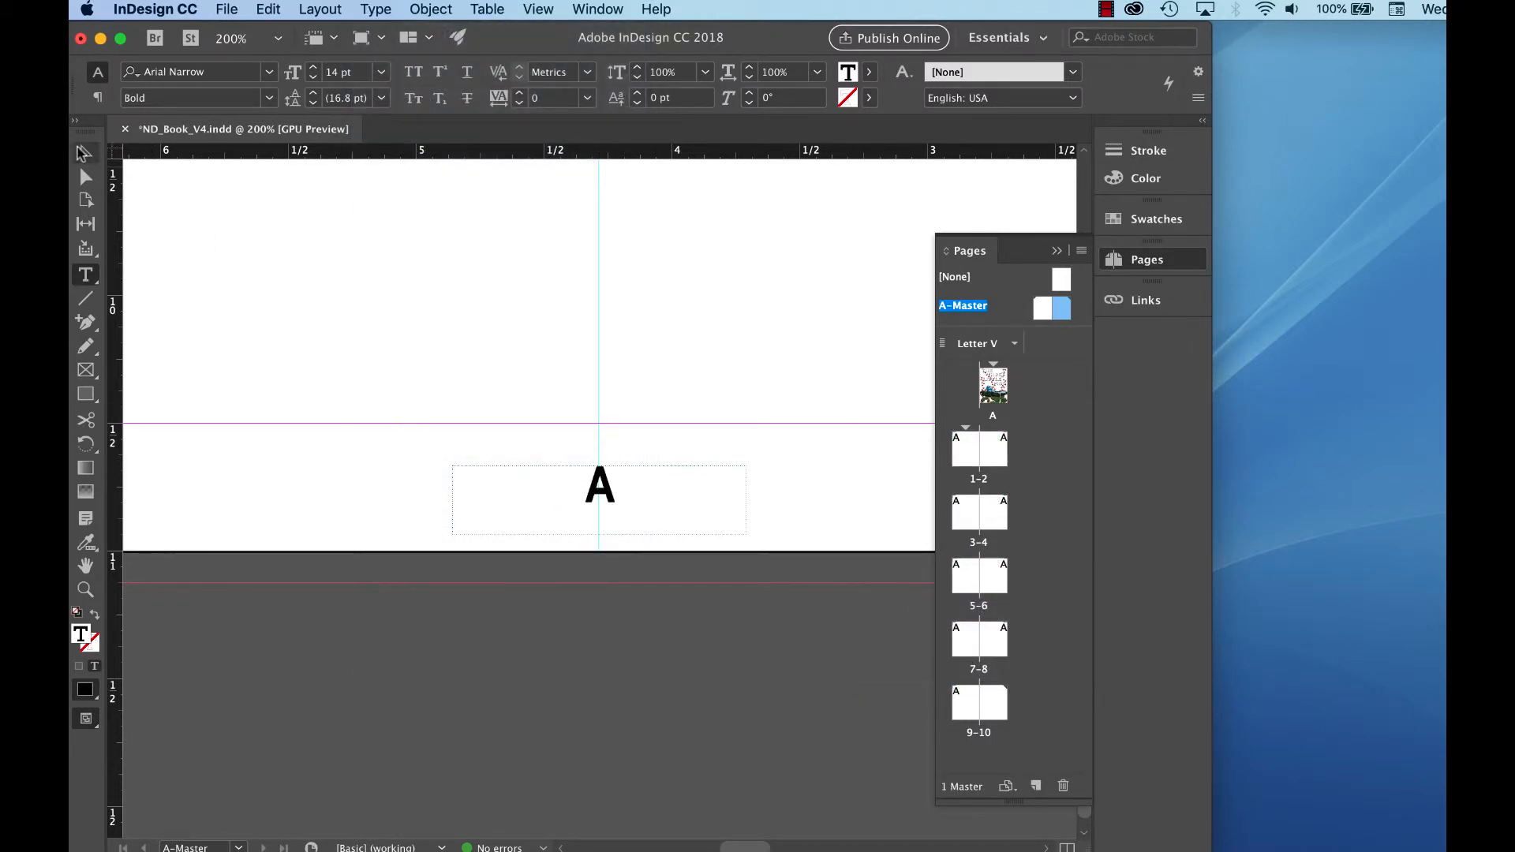
click(83, 155)
click(510, 657)
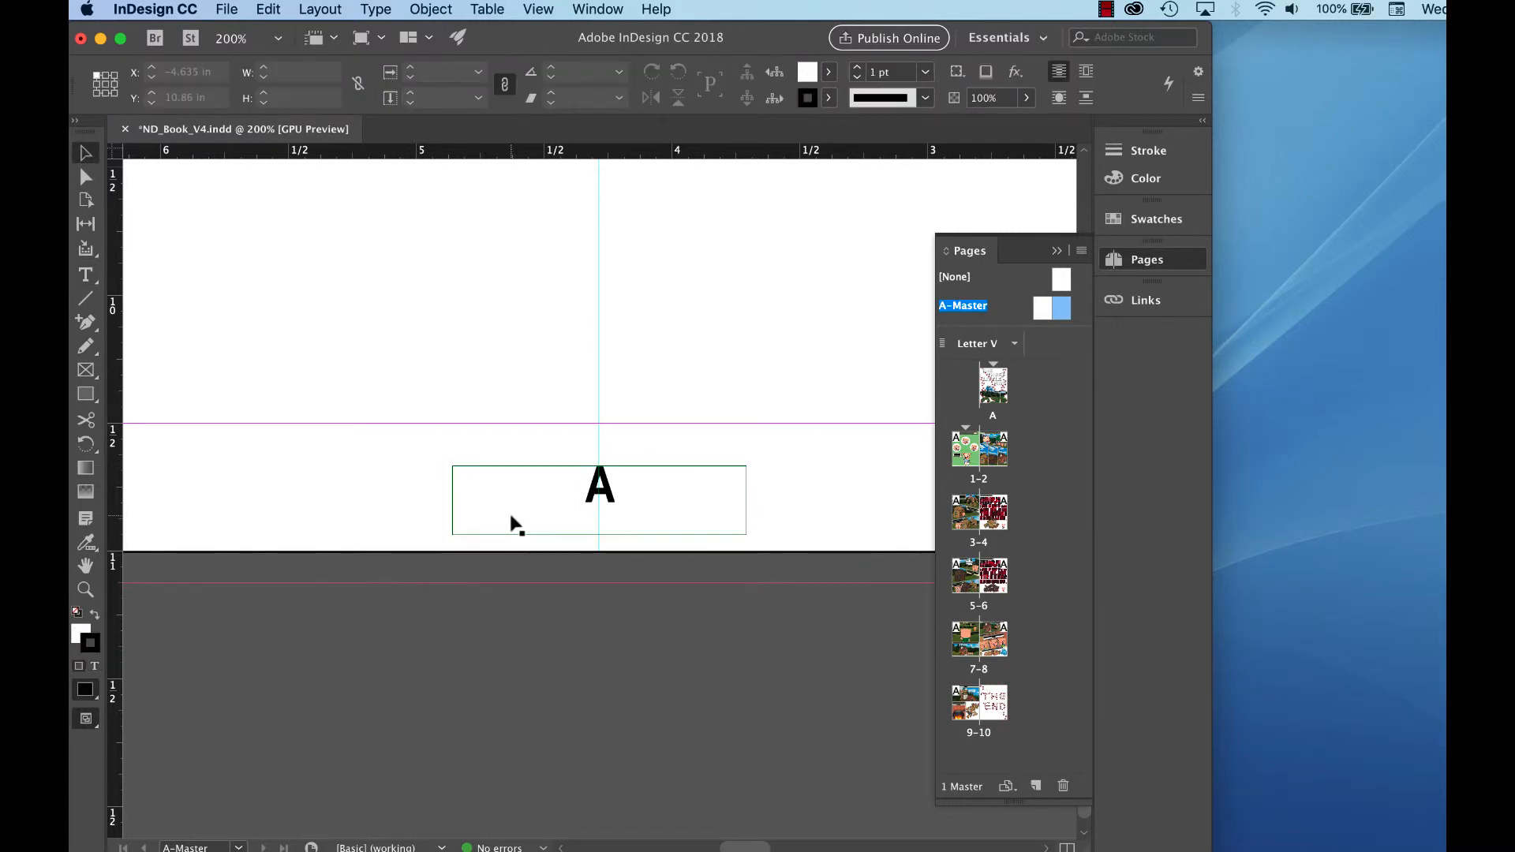
Step: Duplicate the page-number frame straight across to the bottom margin of A-Master's right page, near its vertical guide
key(super+minus)
key(super+minus)
key(super+minus)
key(super+minus)
key(super+minus)
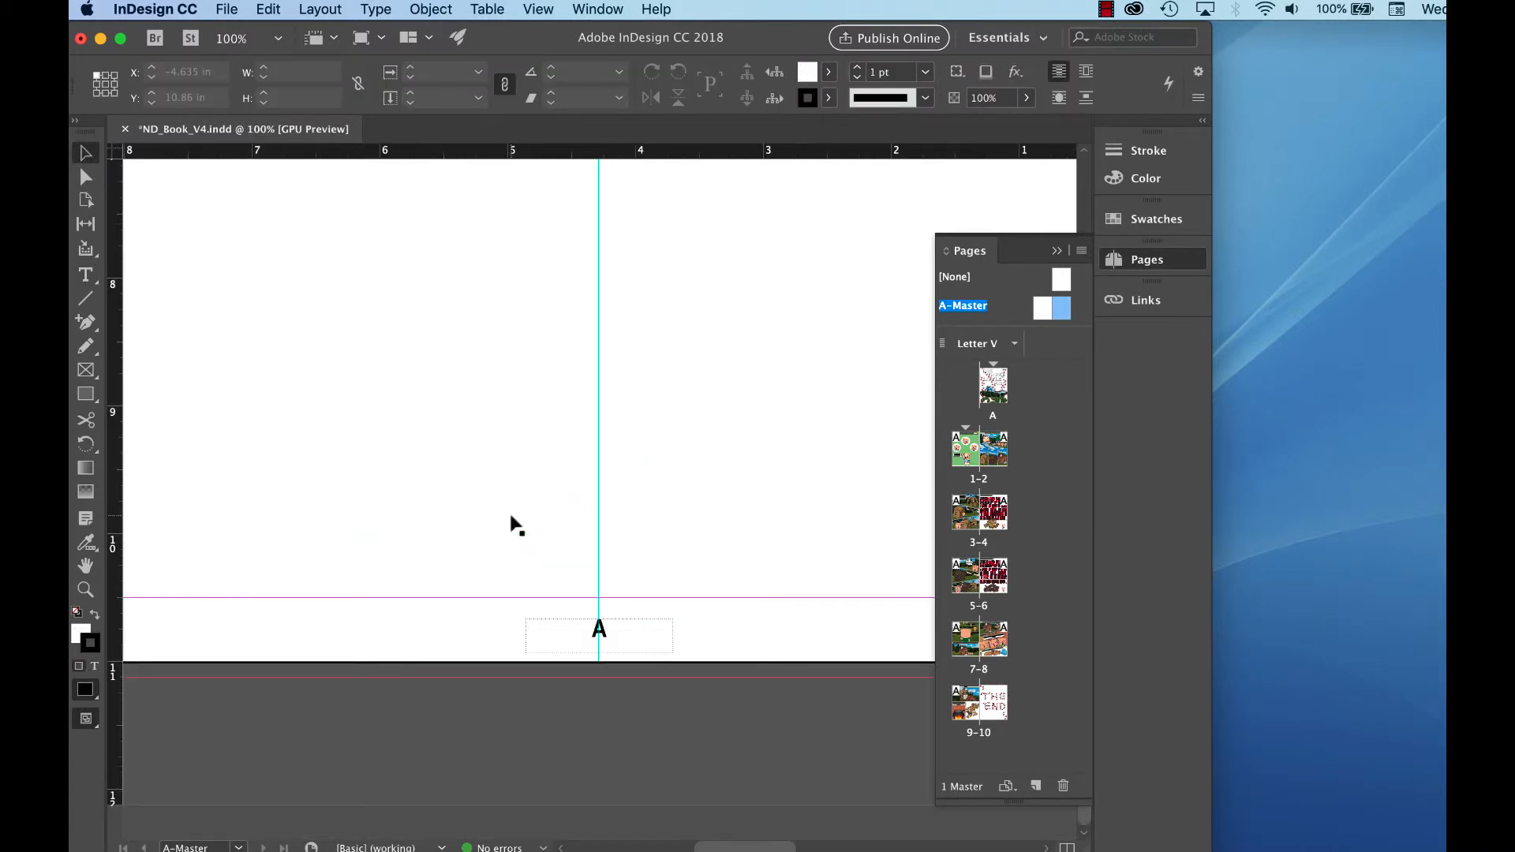
click(275, 725)
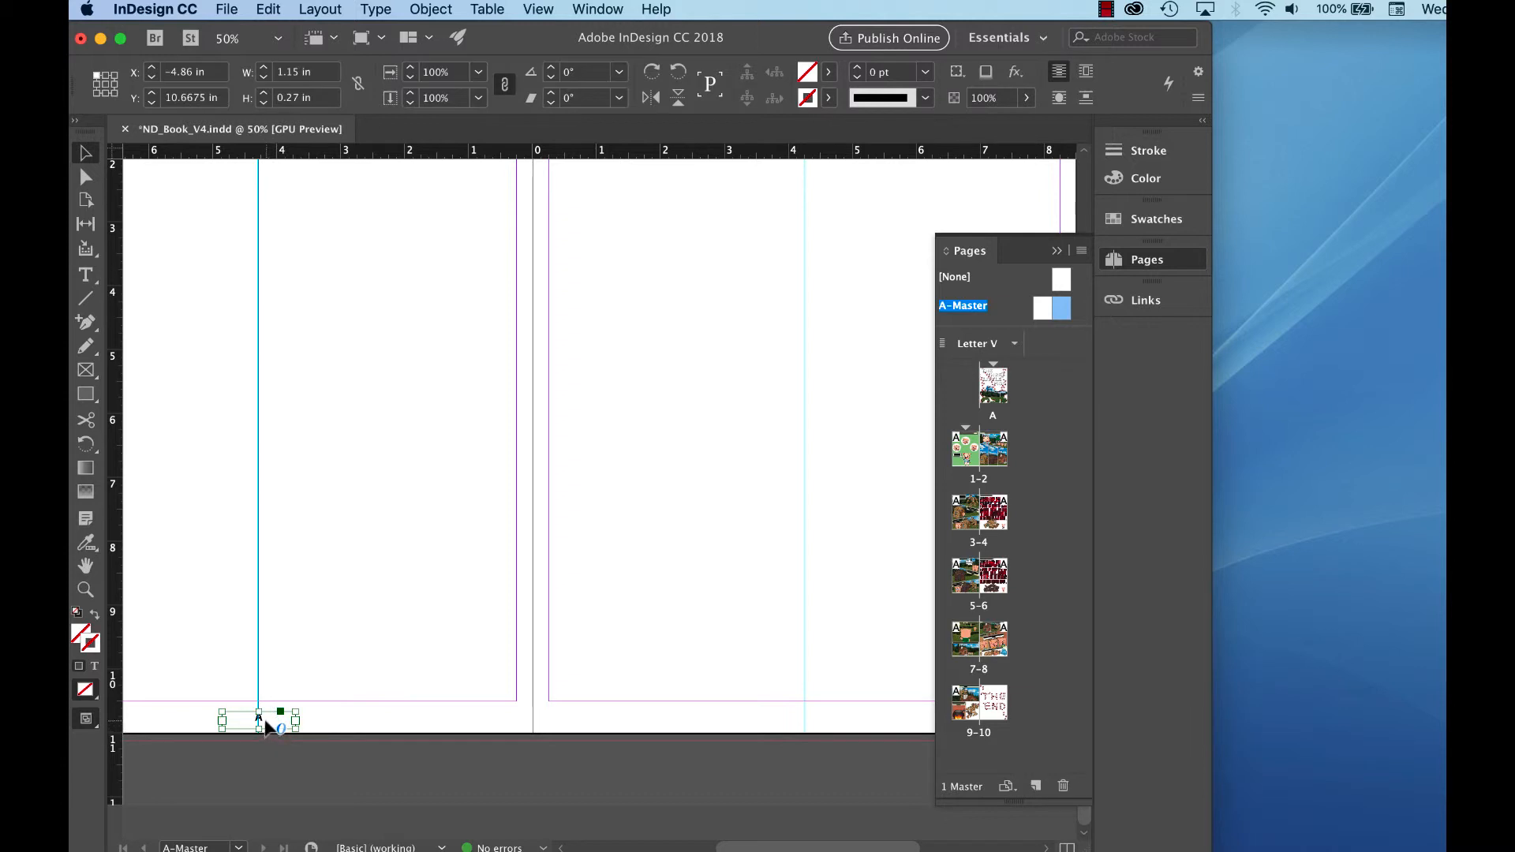
drag(269, 725, 814, 725)
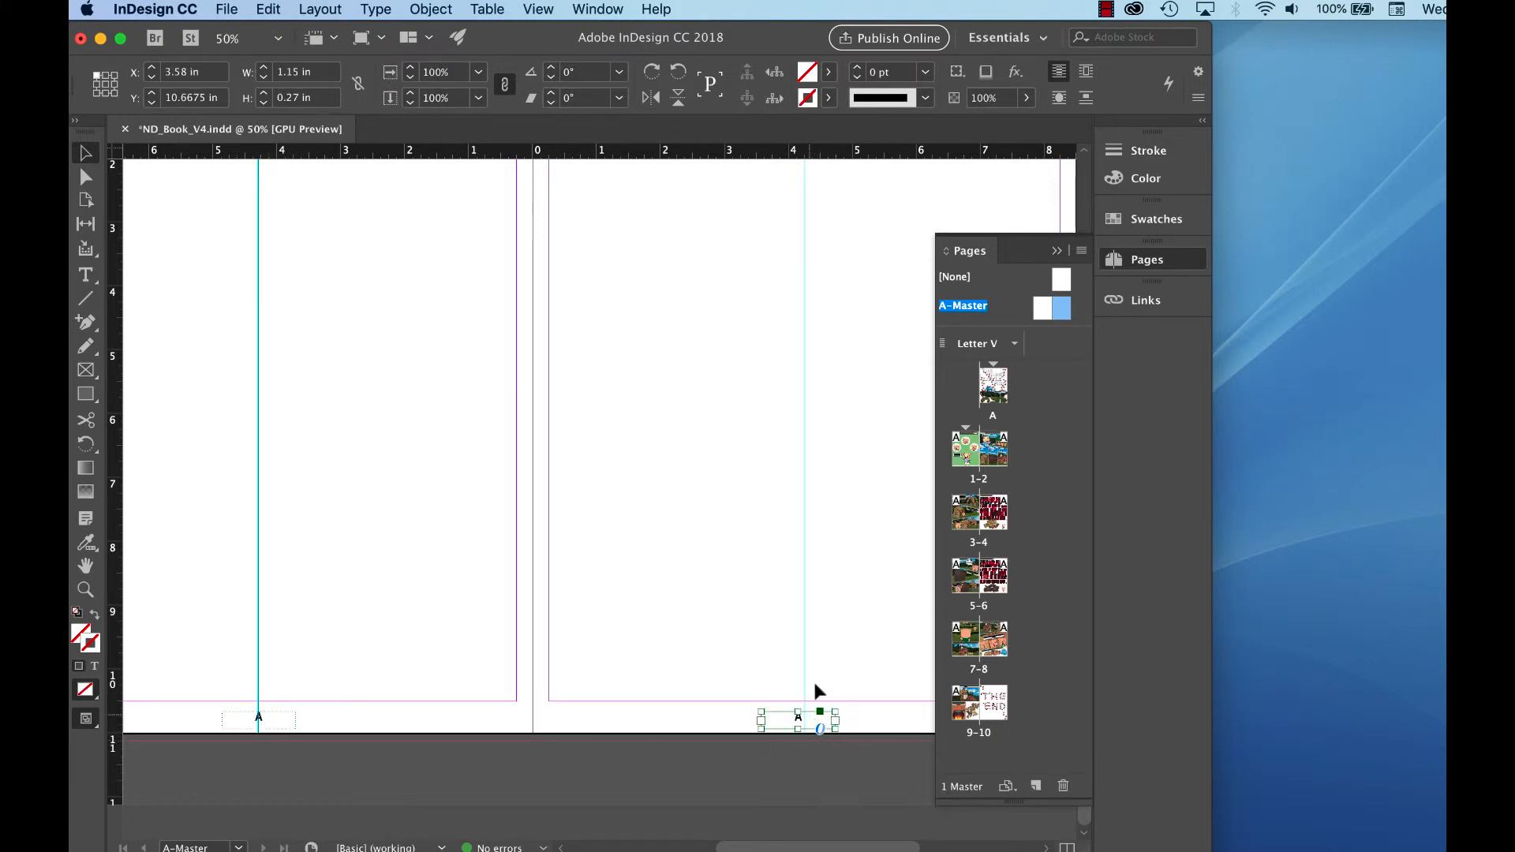
Step: Nudge the copied page-number frame horizontally to centre it on the right page's vertical guide, at about X 3.69 in
key(super+equal)
key(super+equal)
key(super+equal)
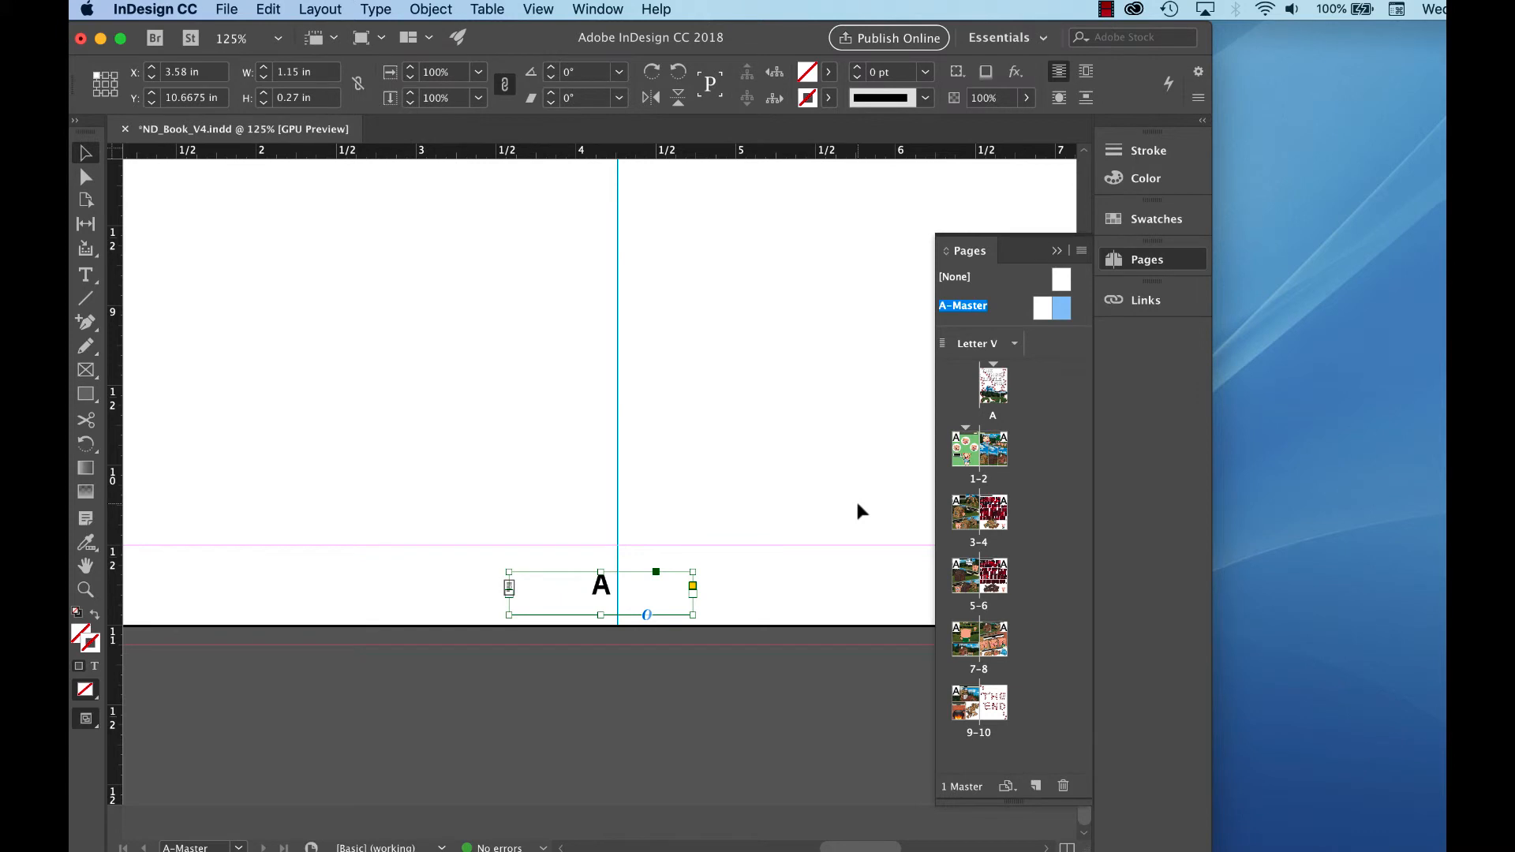
key(Right)
key(Right)
key(Right)
key(Right)
key(Right)
key(Right)
key(Right)
key(Right)
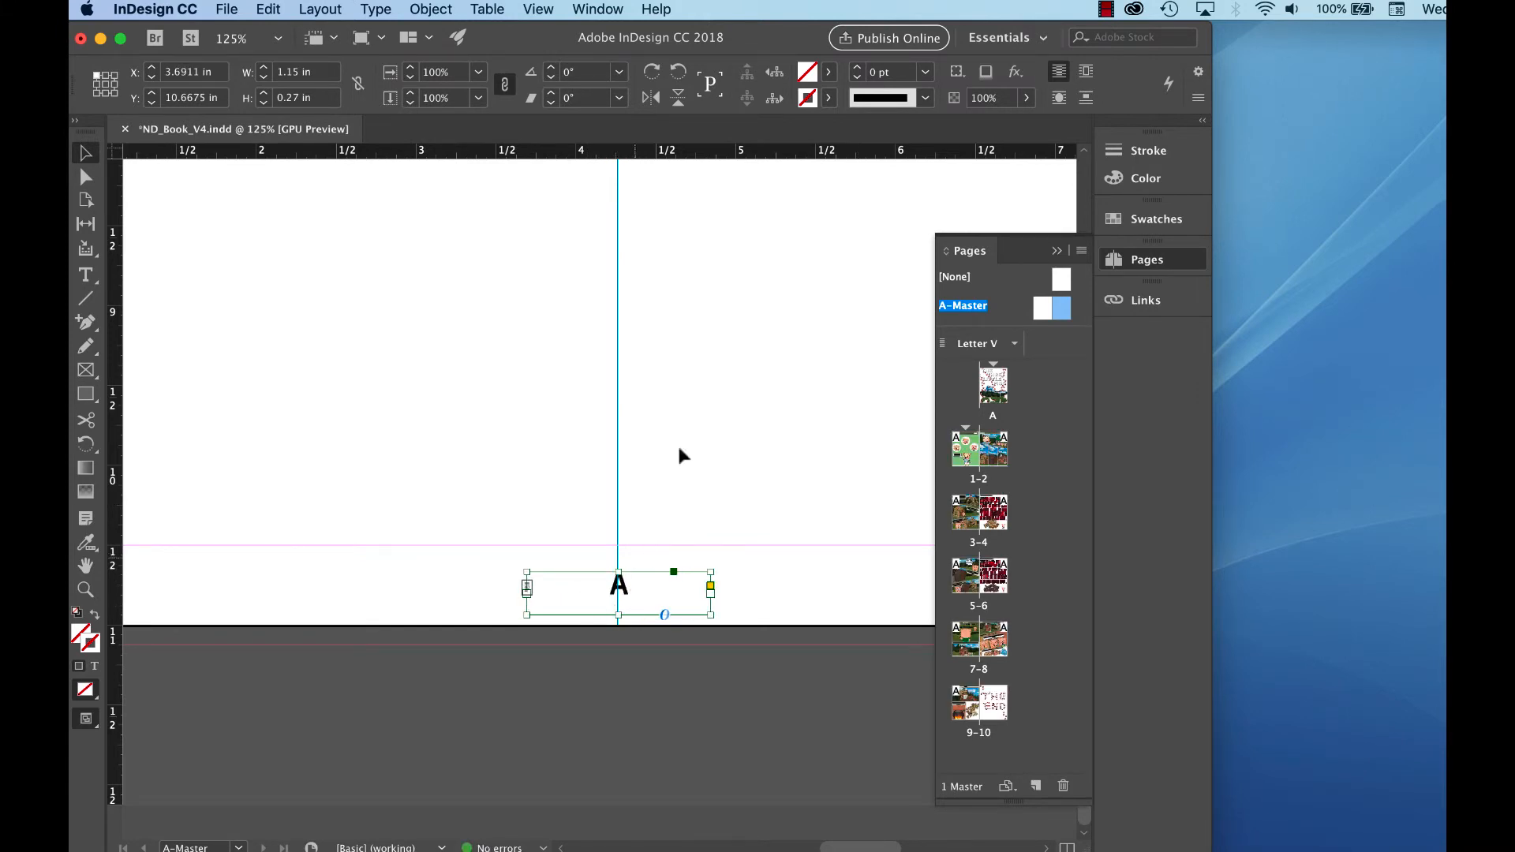
Step: Examine the page numbers in the bottom margins of story pages 1 to 4
key(super+minus)
key(super+minus)
key(super+minus)
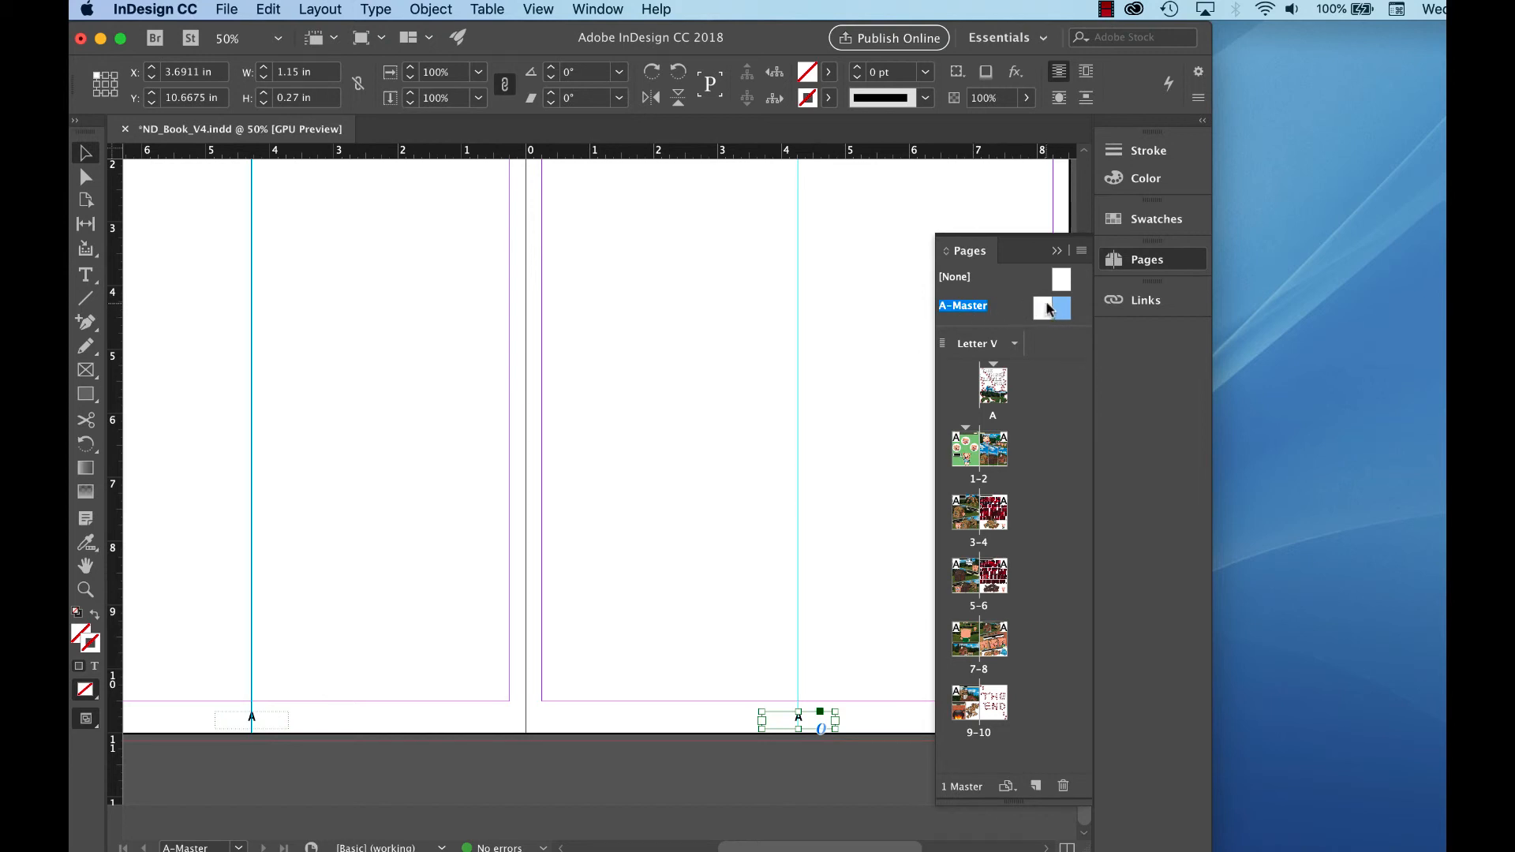
drag(1052, 312, 966, 456)
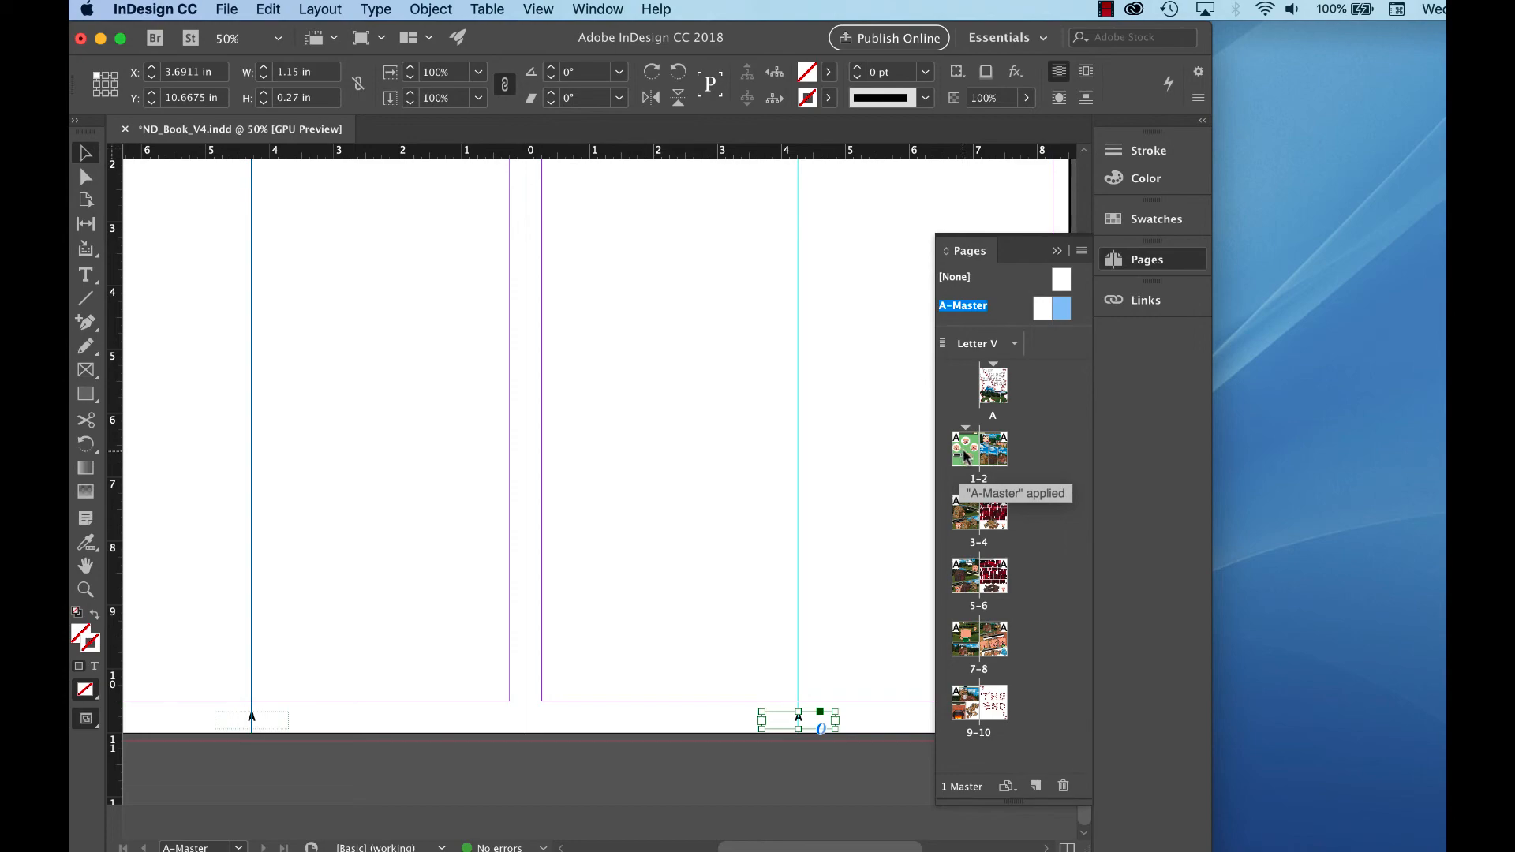
double_click(966, 456)
scroll(731, 700, right, 5)
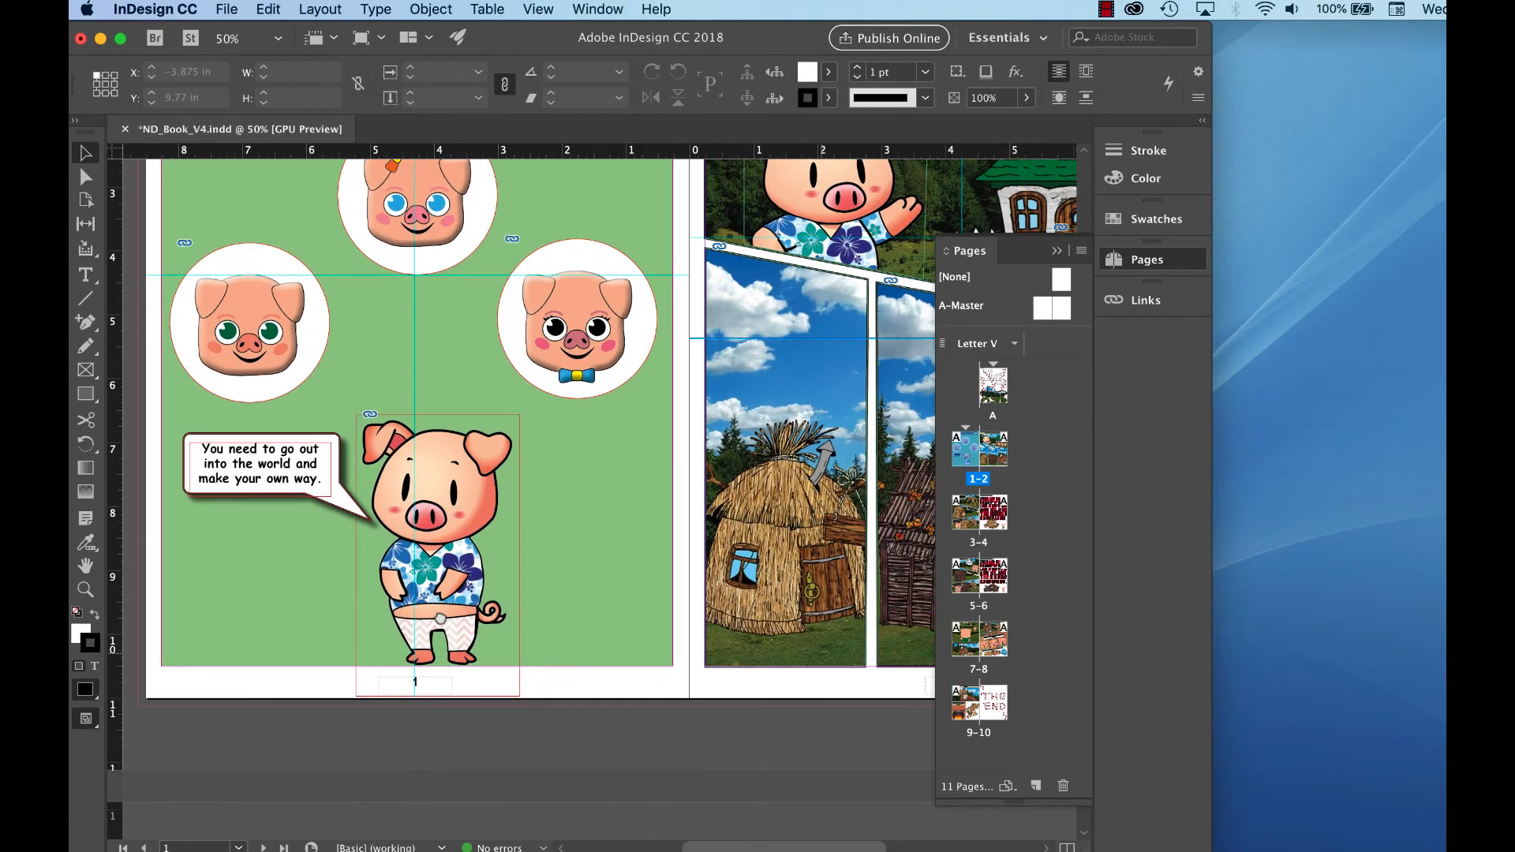
scroll(665, 682, right, 5)
scroll(665, 682, down, 2)
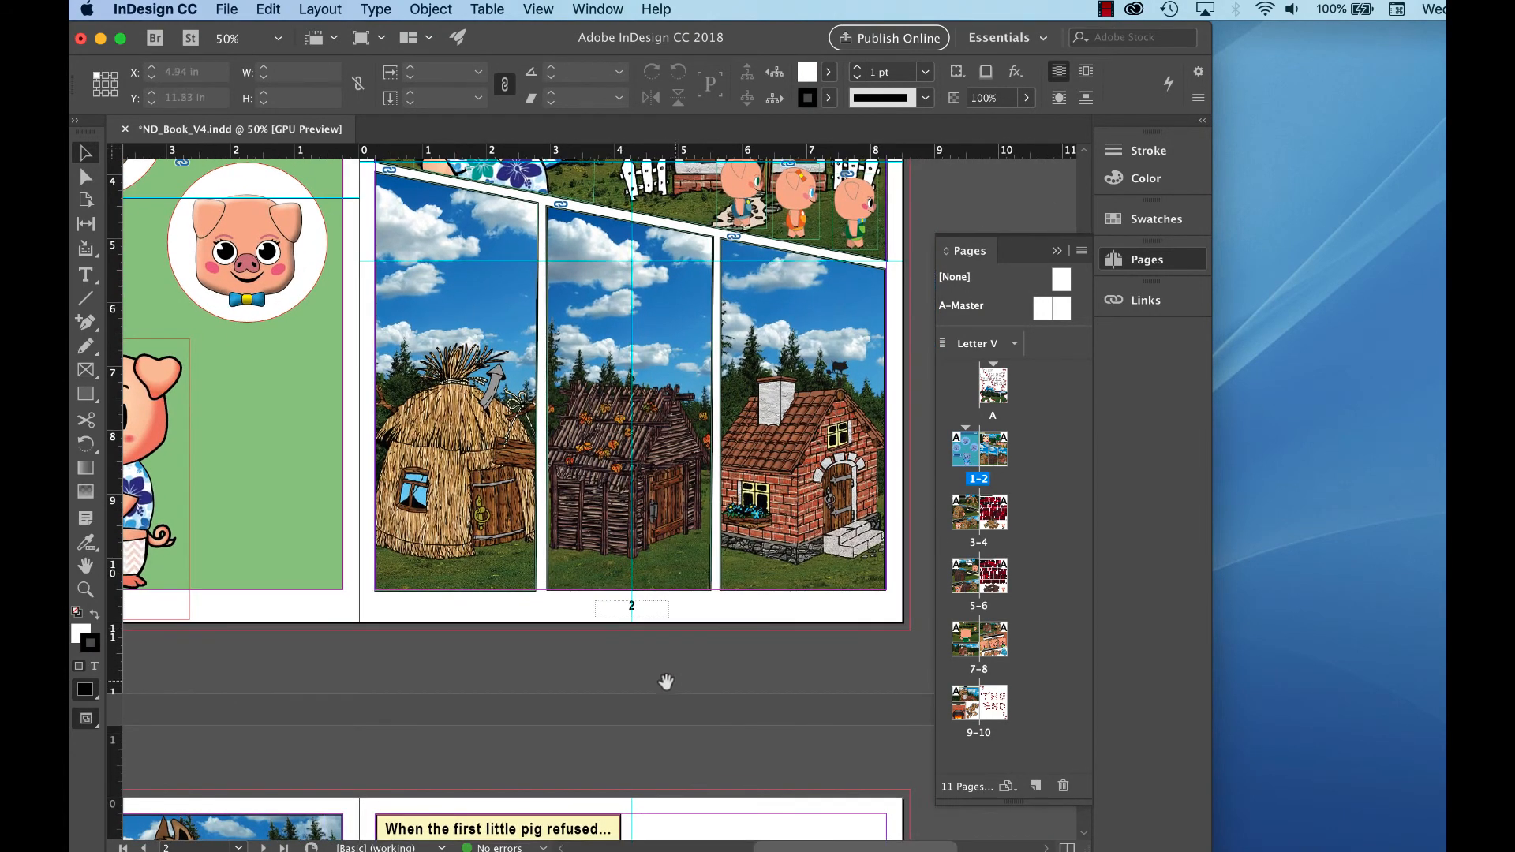
scroll(665, 682, down, 15)
scroll(690, 413, up, 4)
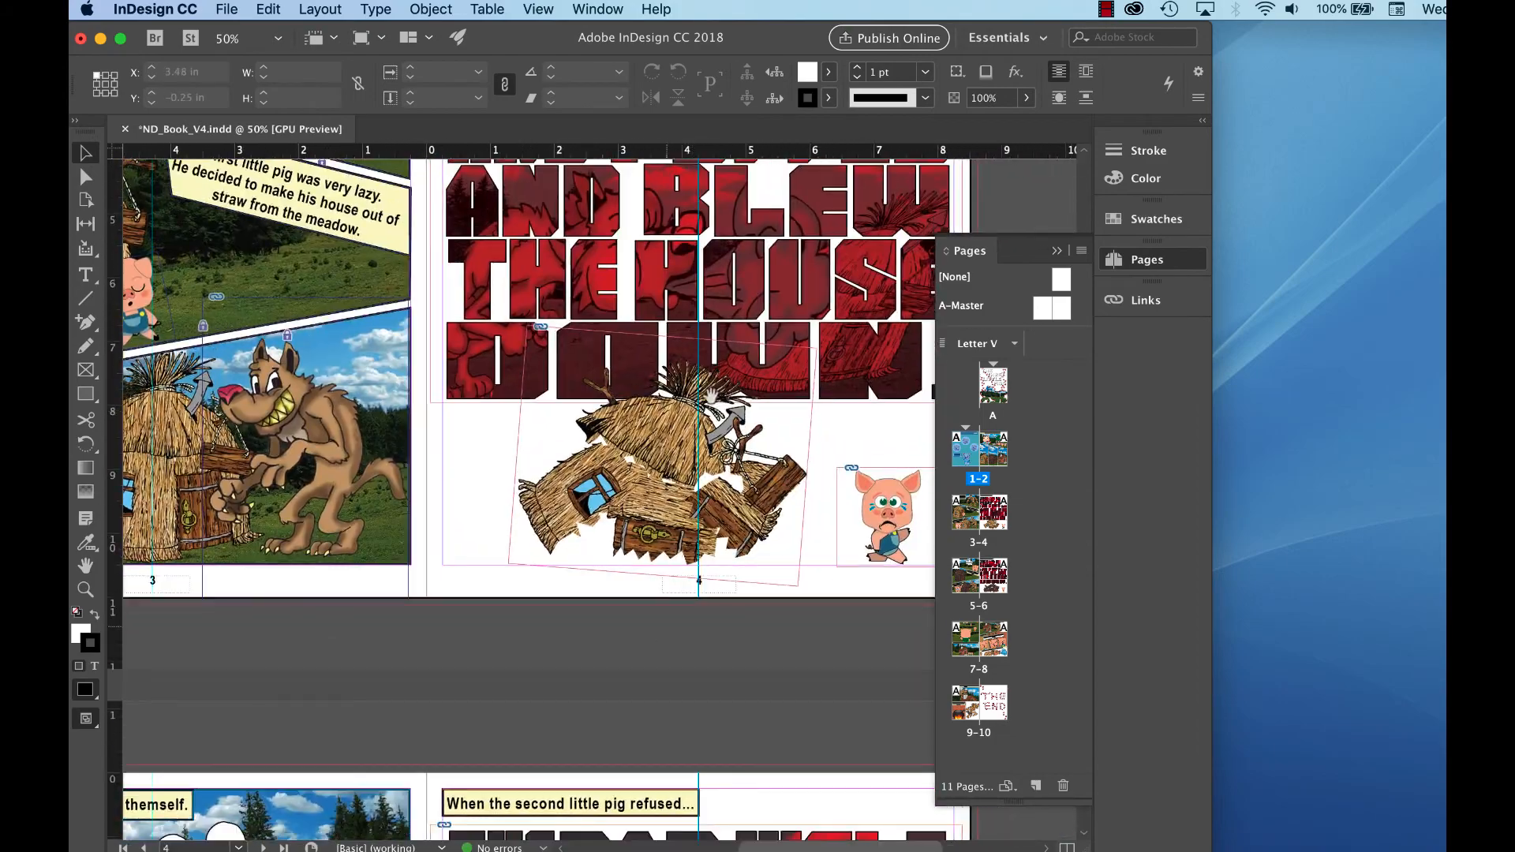
scroll(712, 394, up, 14)
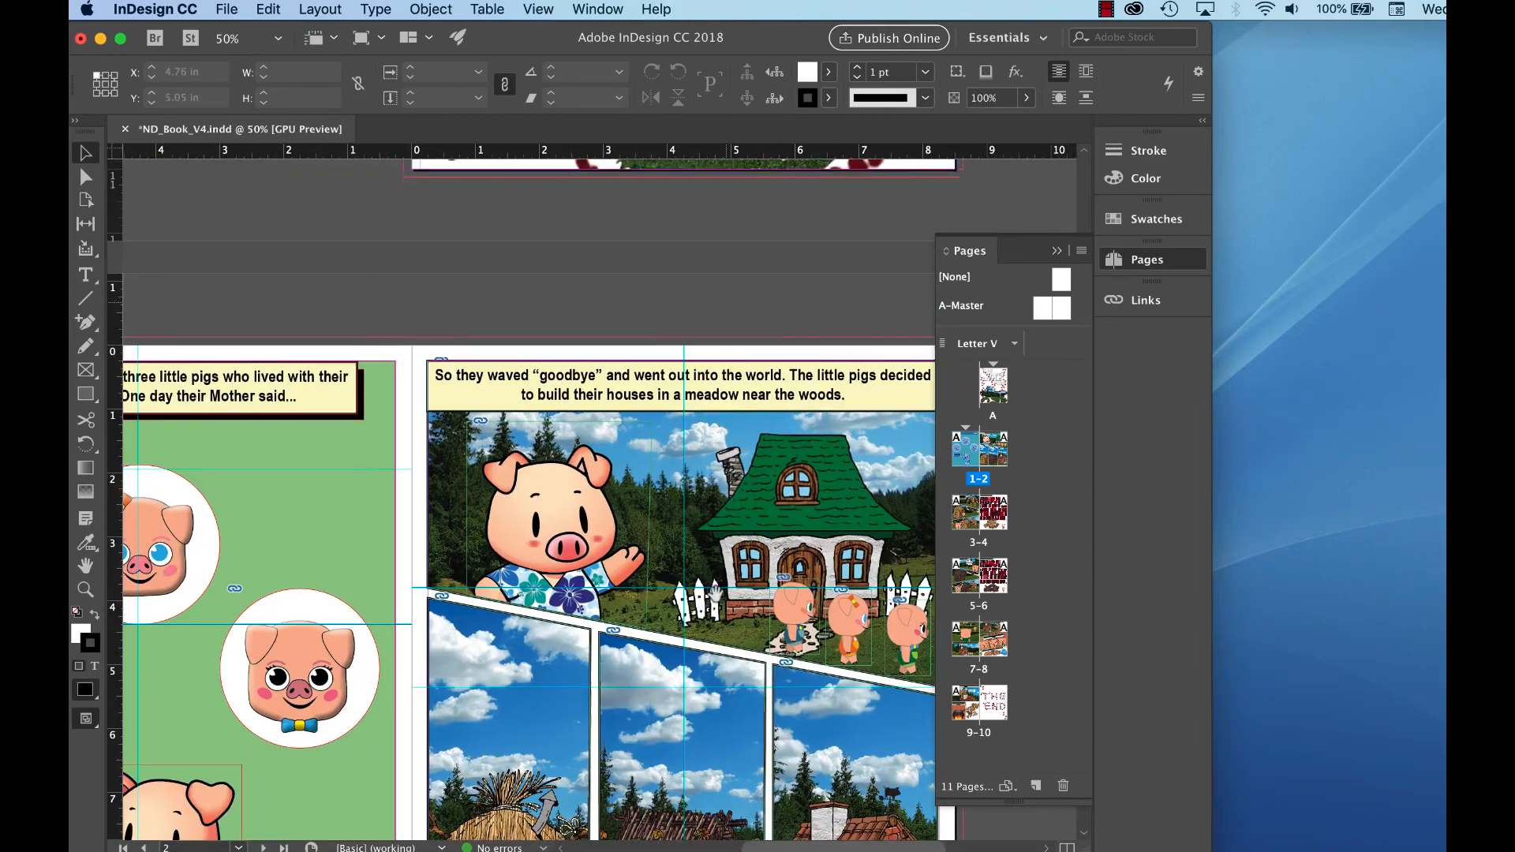
Step: Check the cover and the closing "The End" page for page numbers, and view all the book's spreads together
scroll(715, 592, up, 10)
scroll(715, 592, right, 2)
scroll(676, 475, up, 5)
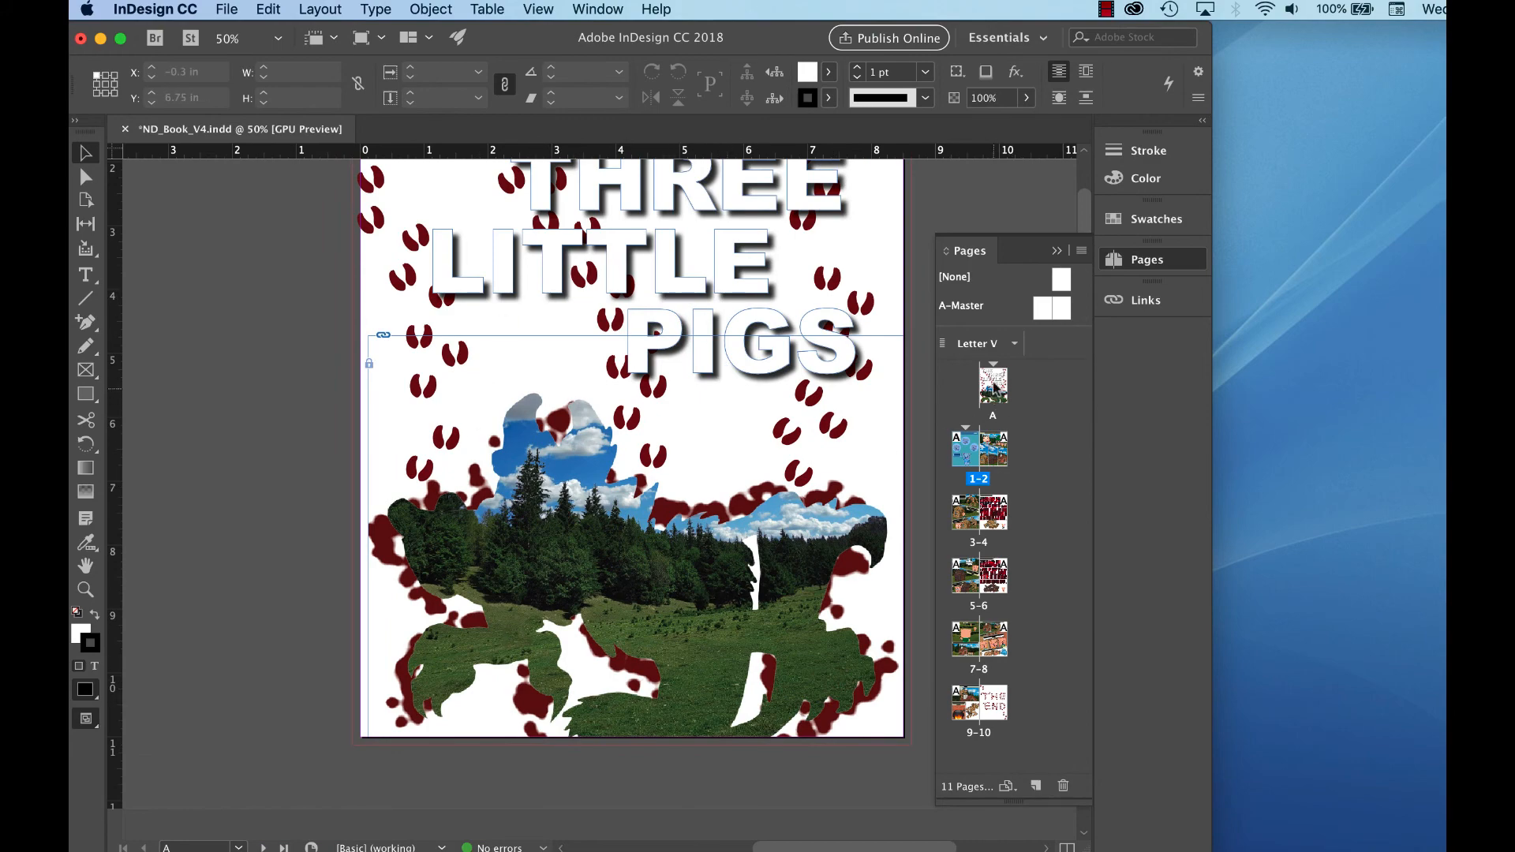
scroll(646, 706, down, 5)
double_click(995, 715)
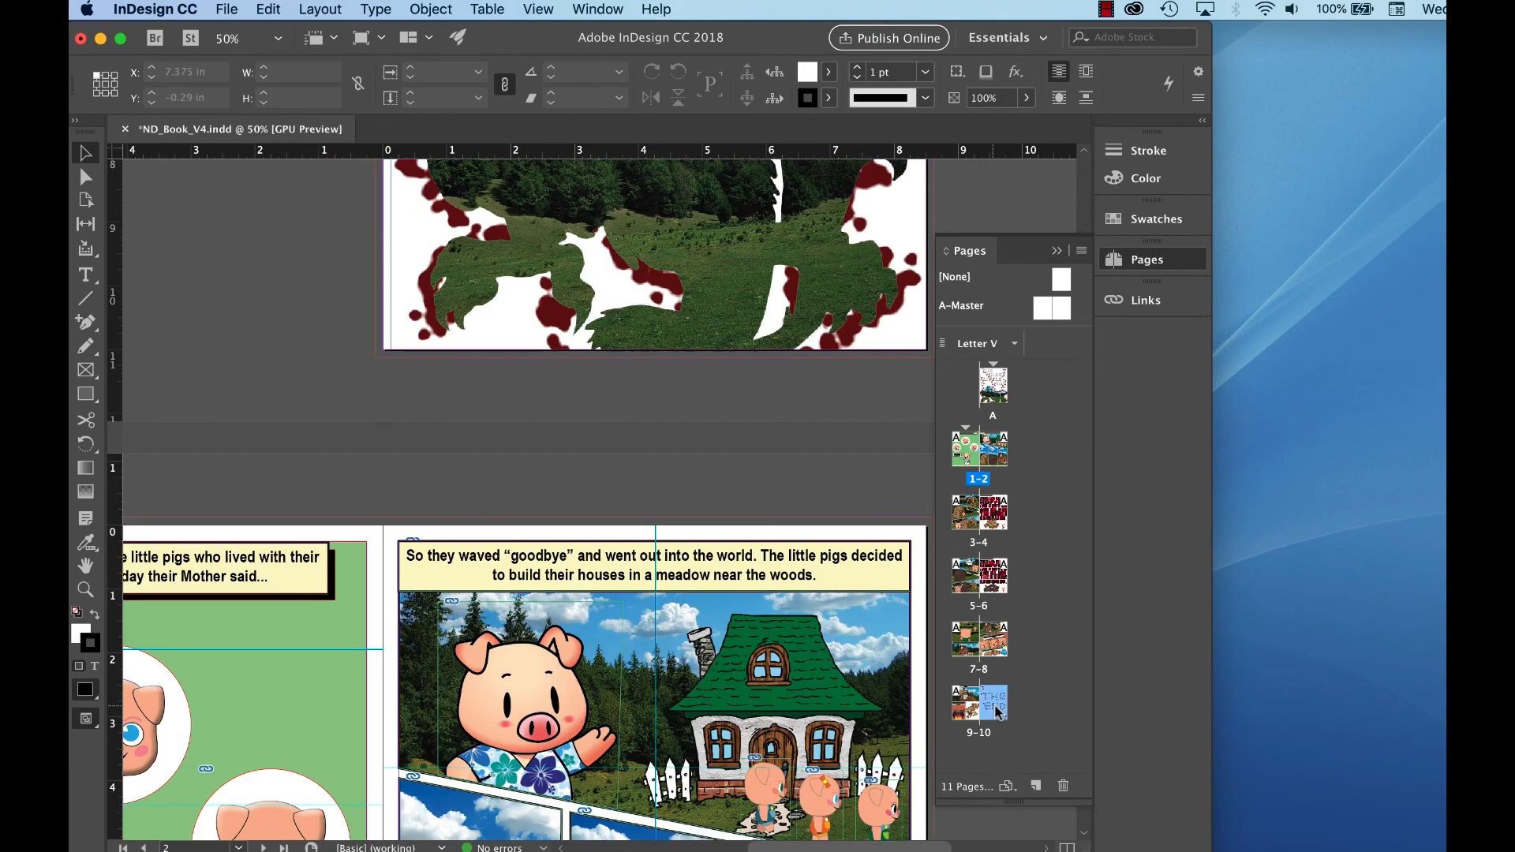
scroll(701, 566, down, 10)
scroll(701, 565, right, 1)
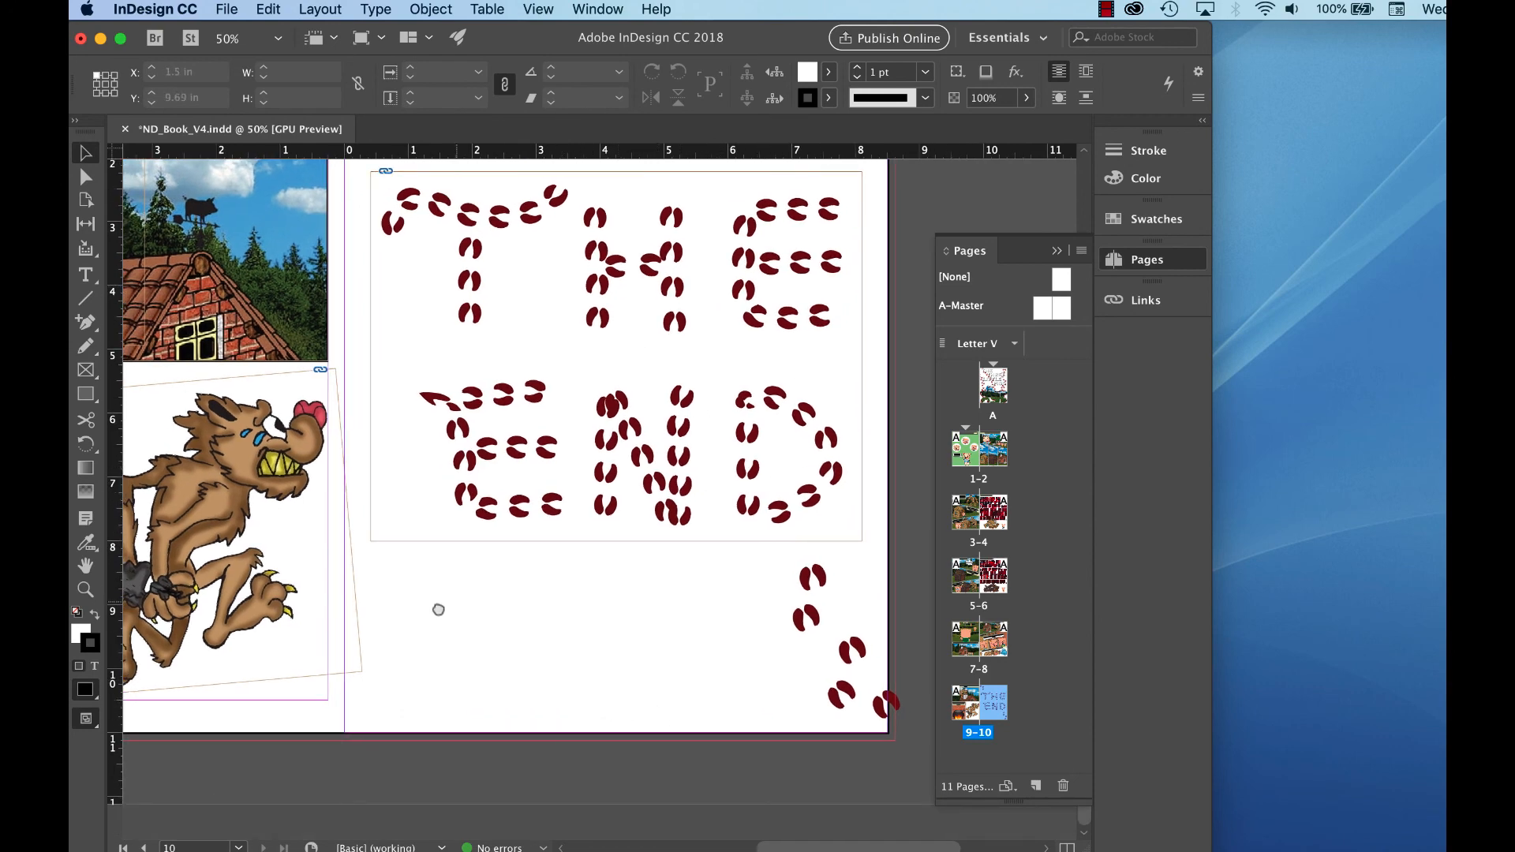
drag(438, 610, 765, 612)
key(alt+shift+super+0)
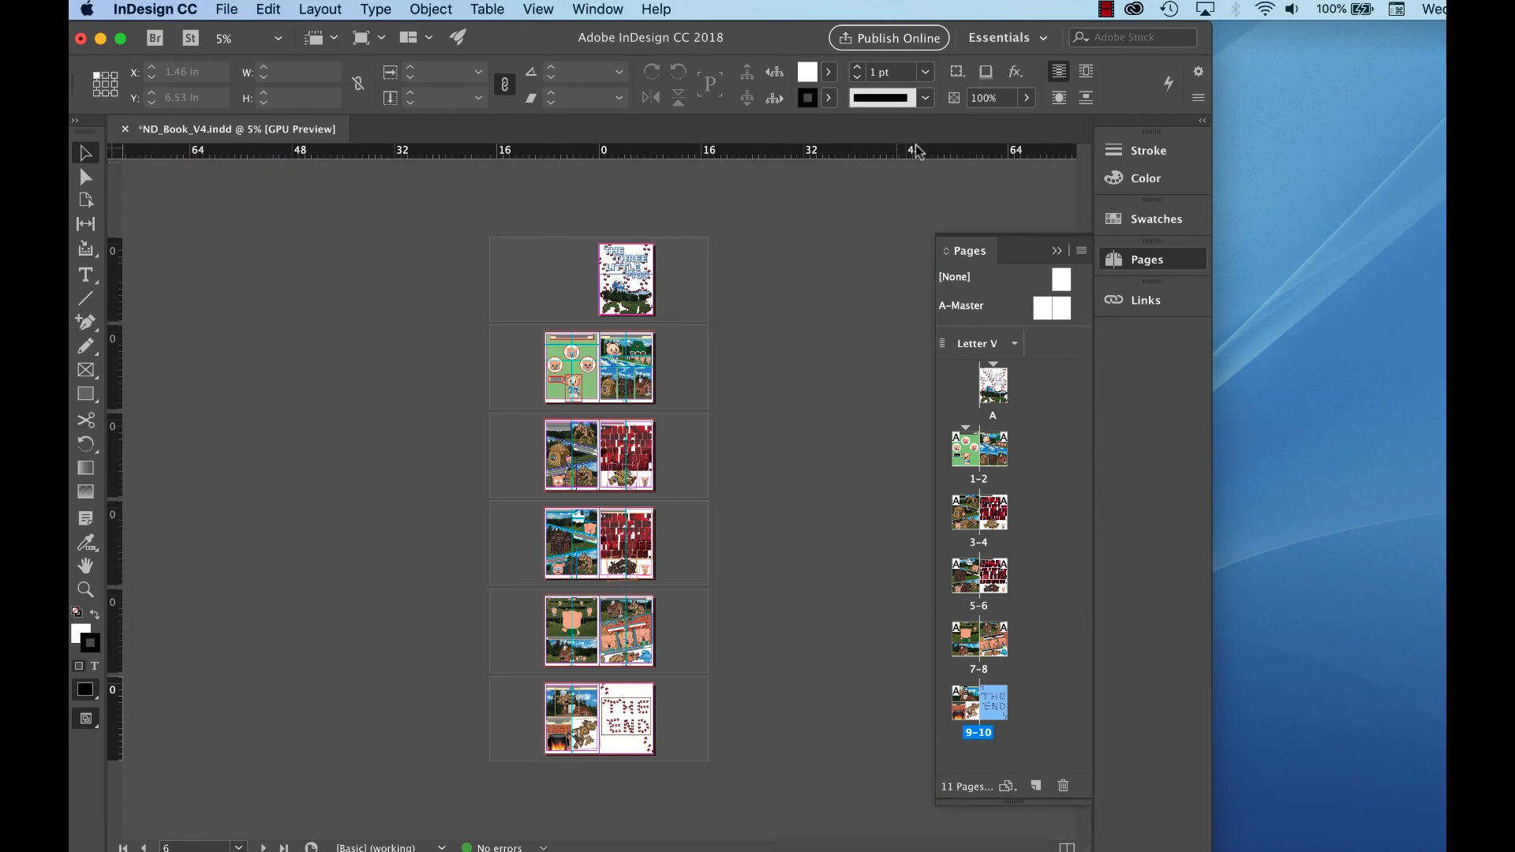